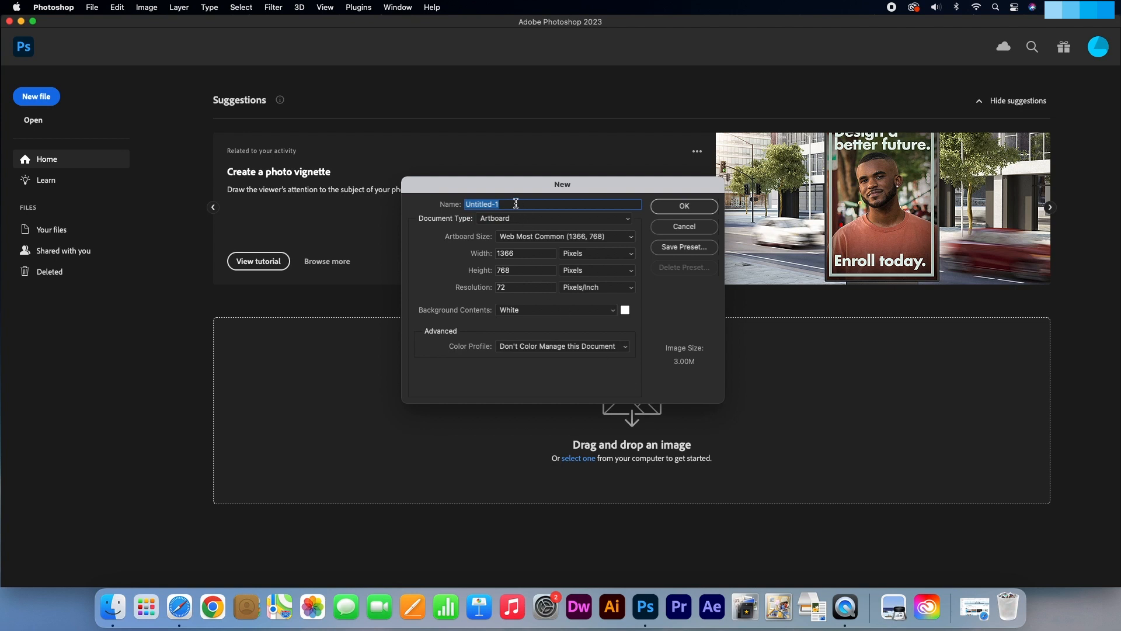
- Create a document named "Ring Pixel Effect", 3000 pixels wide and 2000 pixels high, at a resolution of 300 pixels/inch
{"action": "type", "text": "Ring Pixel"}
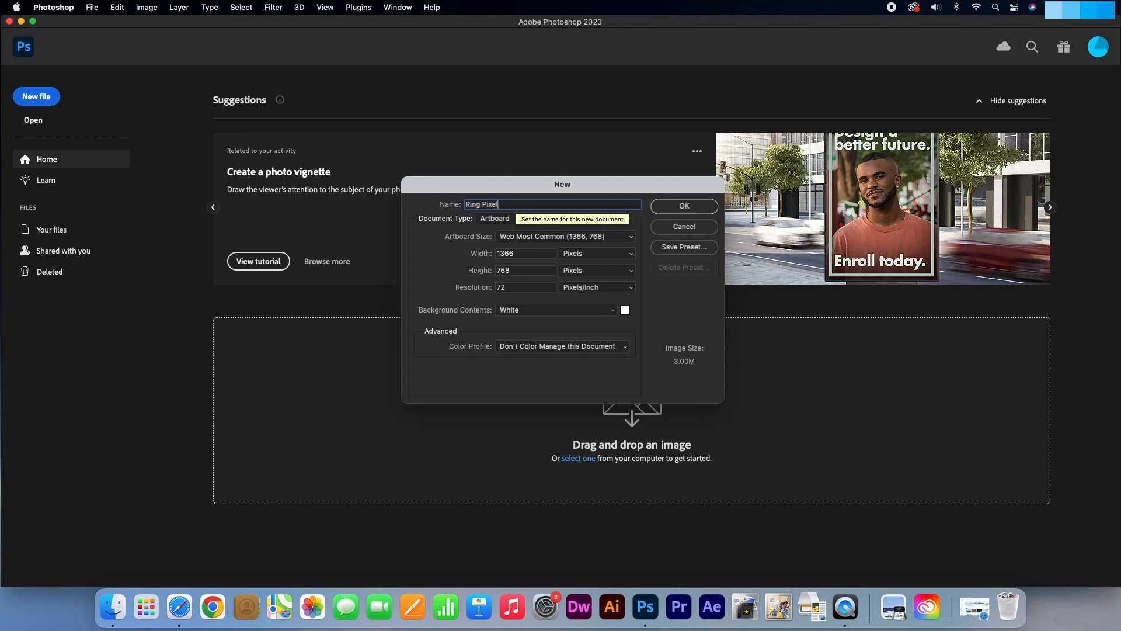
{"action": "type", "text": " Effect"}
{"action": "left_click", "coordinate": [503, 253]}
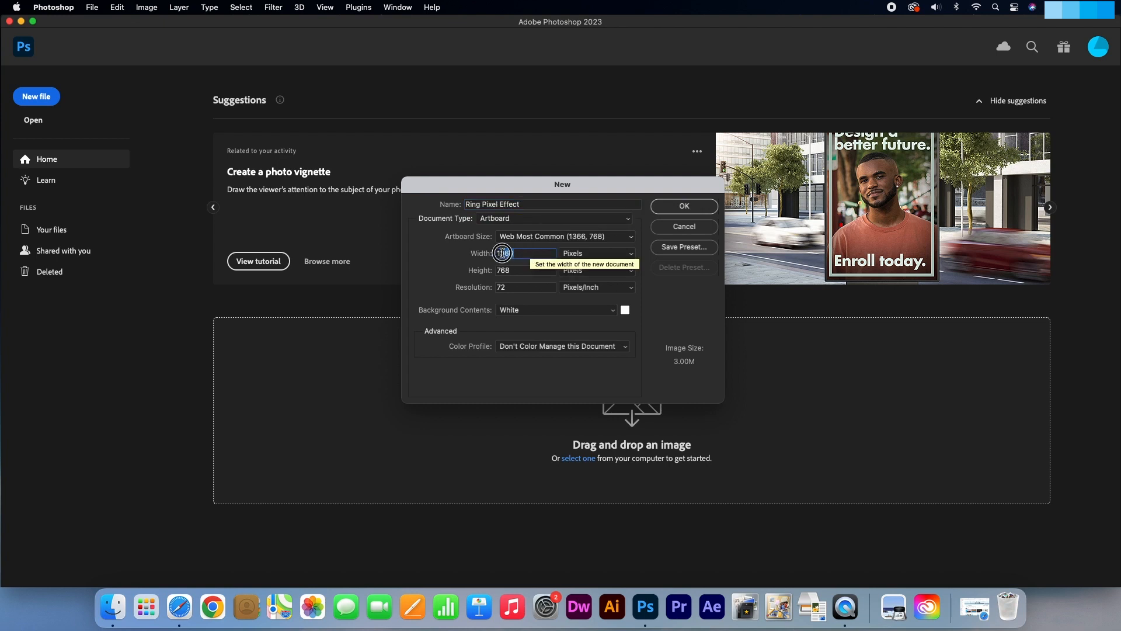
{"action": "type", "text": "3000"}
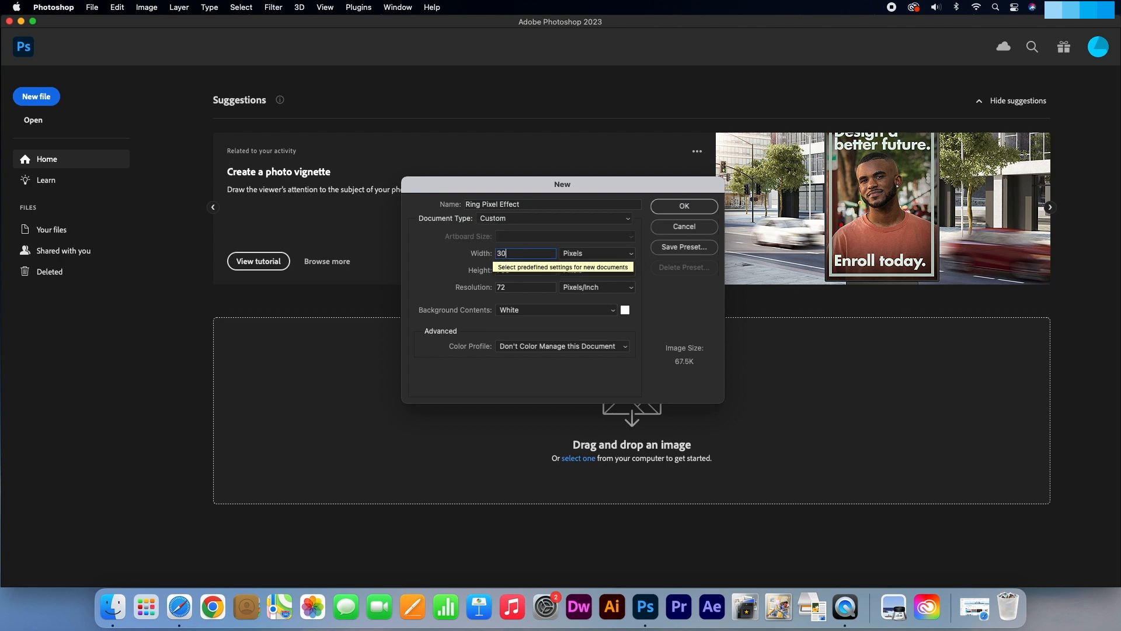
{"action": "left_click", "coordinate": [507, 268]}
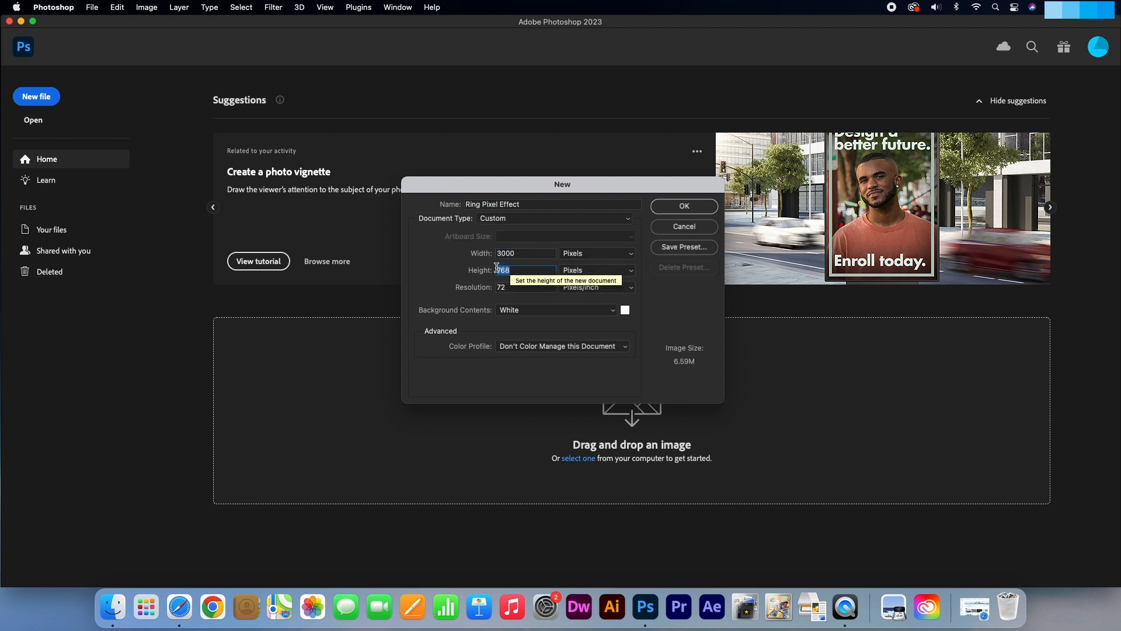
{"action": "type", "text": "2000"}
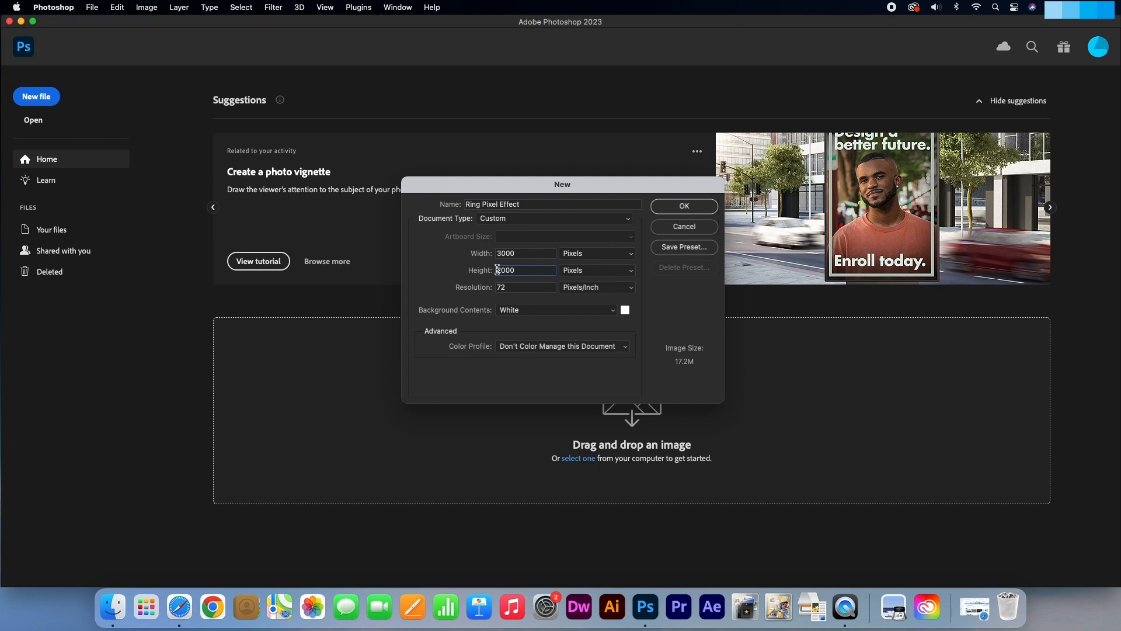
{"action": "left_click", "coordinate": [506, 287]}
{"action": "type", "text": "300"}
{"action": "left_click", "coordinate": [679, 210]}
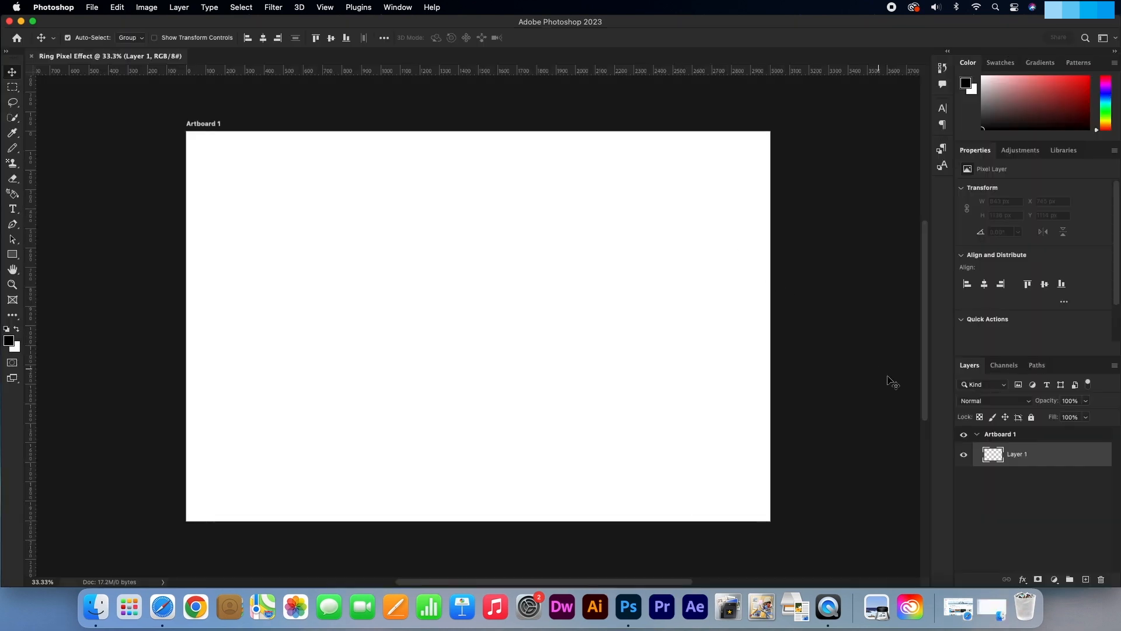
- Rename Layer 1 as "PLACE YOUR IMAGE HERE"
{"action": "double_click", "coordinate": [1016, 454]}
{"action": "type", "text": "PLACE "}
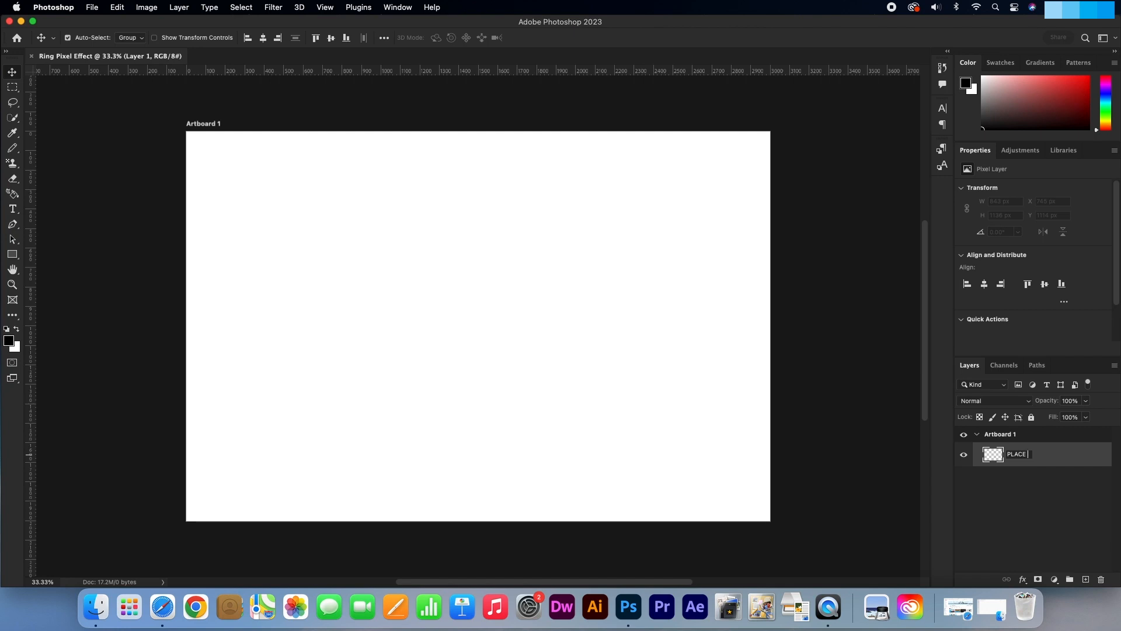
{"action": "type", "text": "YOUR IMAGE HERE"}
{"action": "key", "text": "Return"}
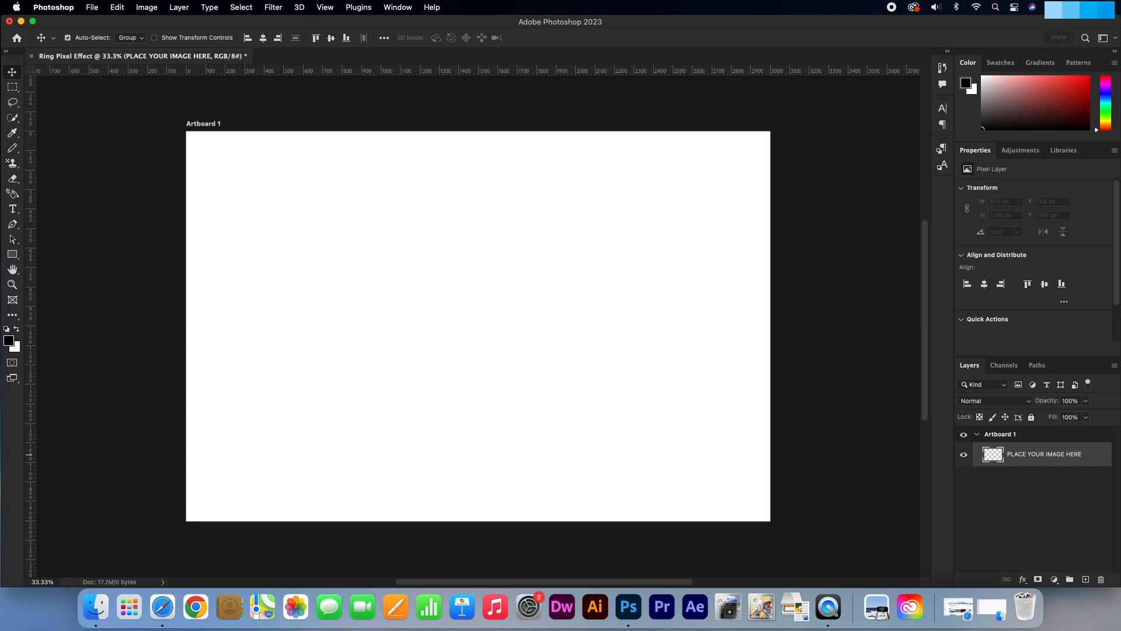
- Convert the PLACE YOUR IMAGE HERE layer to a smart object
{"action": "right_click", "coordinate": [1016, 459]}
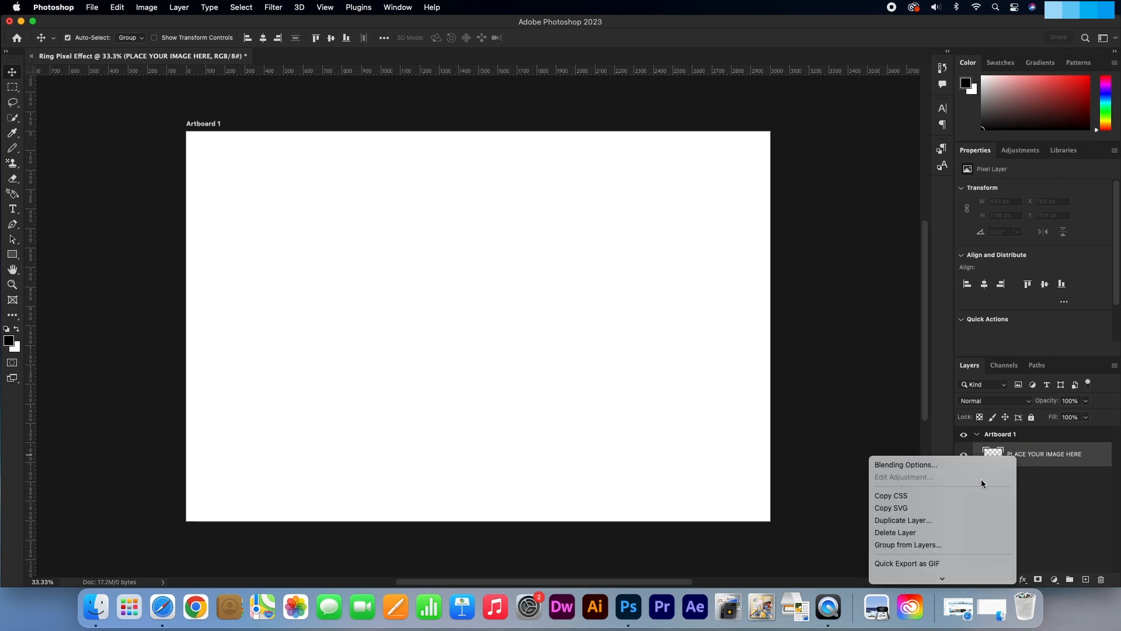
{"action": "scroll", "coordinate": [978, 482], "scroll_direction": "down", "scroll_amount": 5}
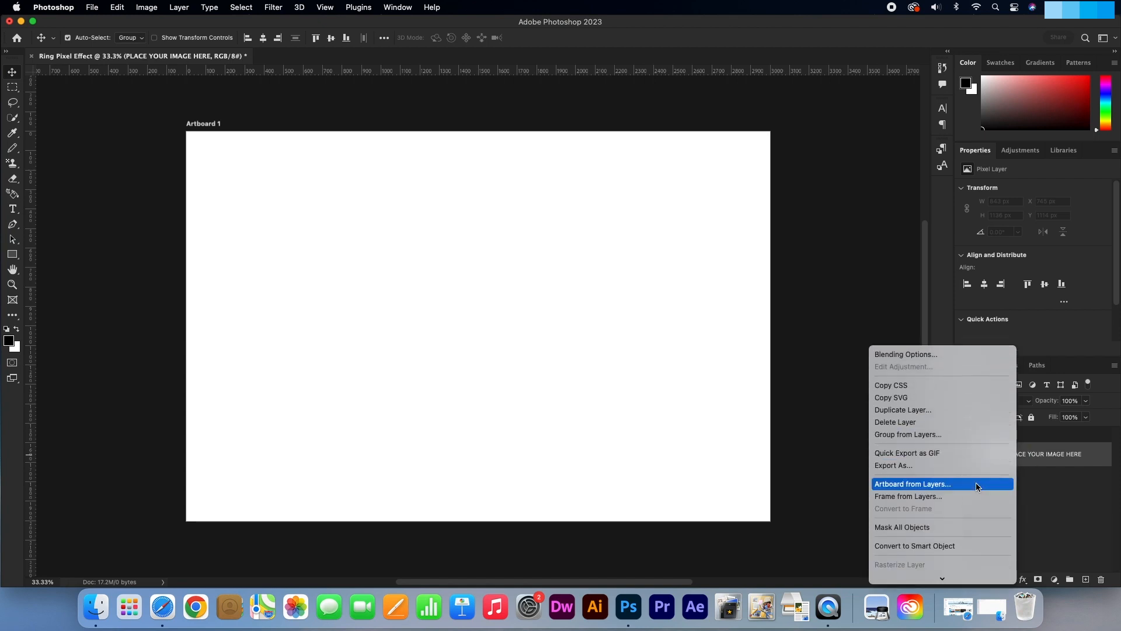
{"action": "scroll", "coordinate": [979, 486], "scroll_direction": "down", "scroll_amount": 1}
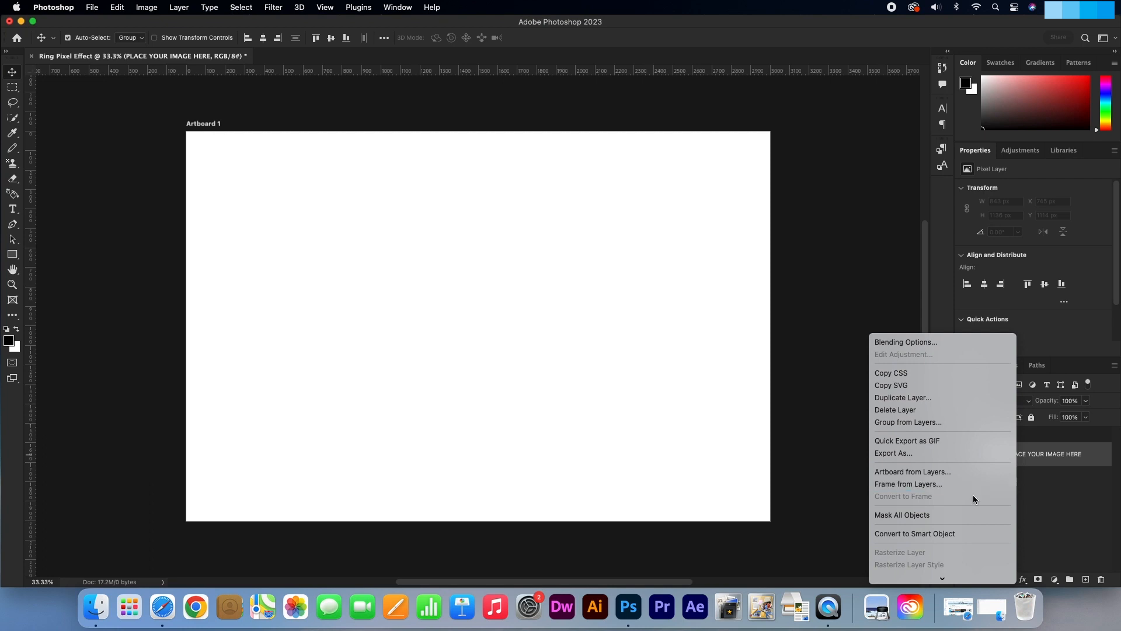
{"action": "left_click", "coordinate": [972, 534]}
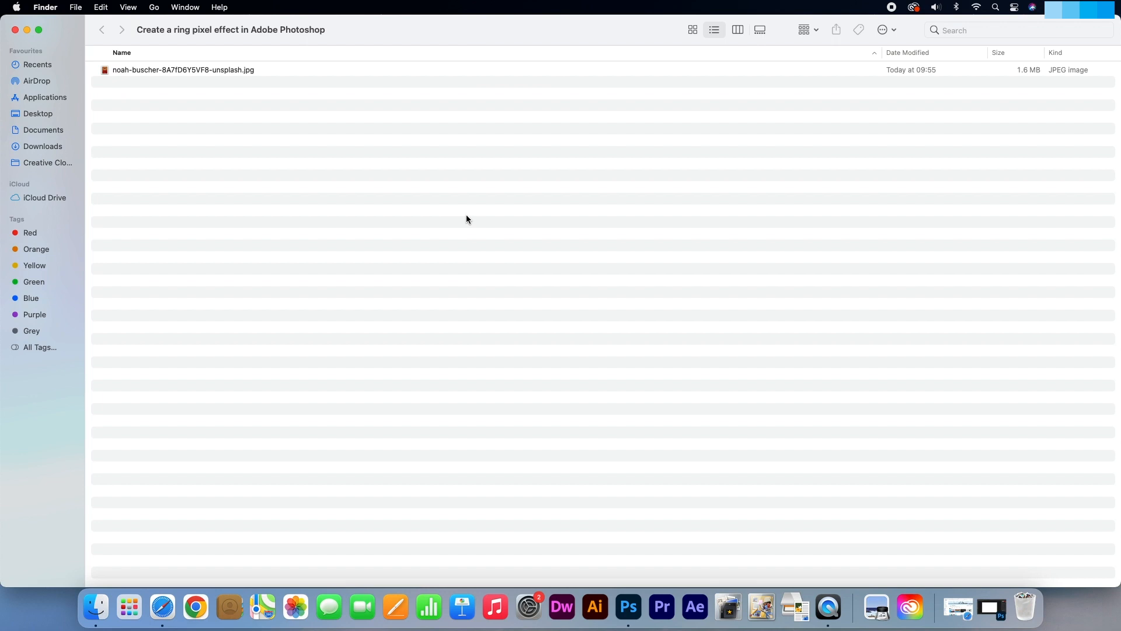
- Open the Unsplash JPEG photo from the Finder folder in Photoshop and copy the whole image
{"action": "left_click", "coordinate": [218, 71]}
{"action": "left_click_drag", "start_coordinate": [209, 71], "coordinate": [629, 607]}
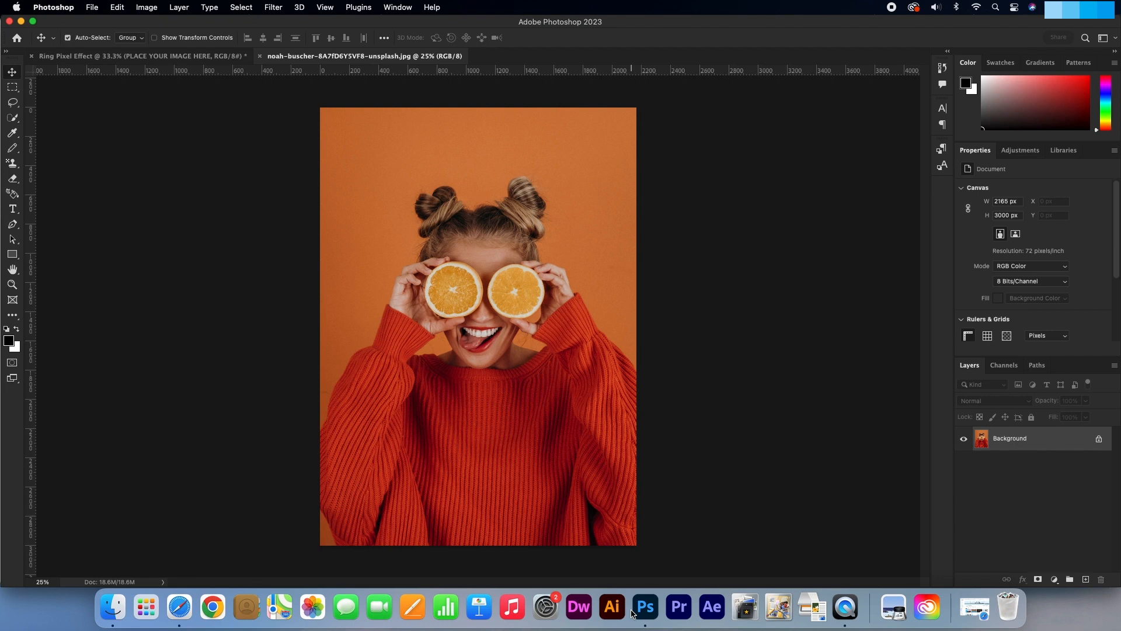
{"action": "key", "text": "super+a"}
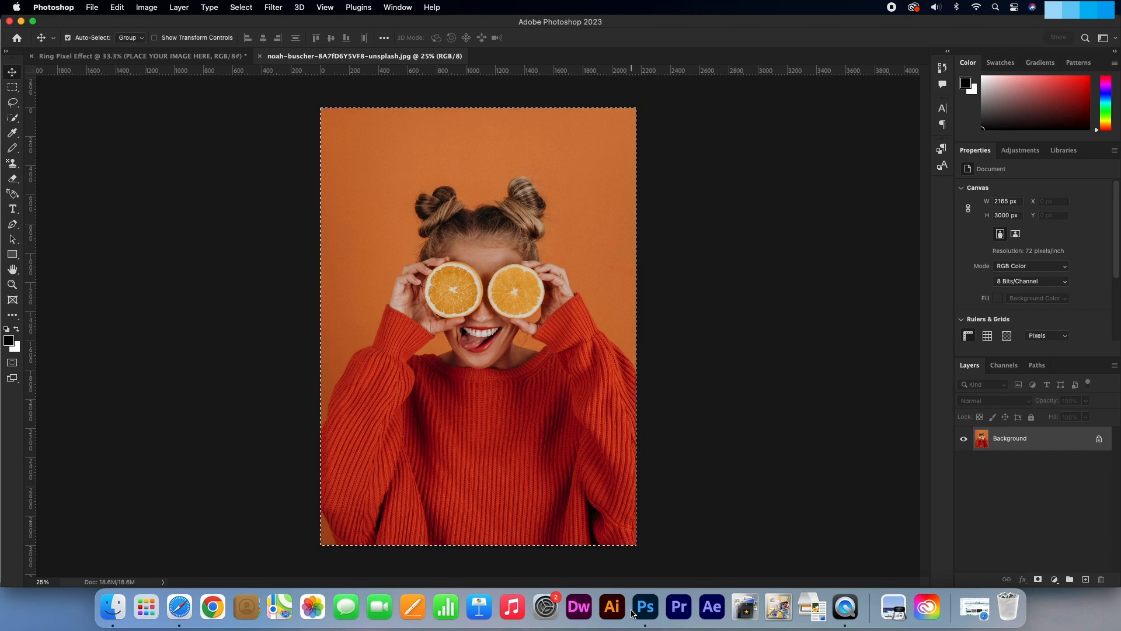
{"action": "key", "text": "super+c"}
- Close the photo and paste the copied image into the contents of the PLACE YOUR IMAGE HERE smart object
{"action": "key", "text": "super+w"}
{"action": "double_click", "coordinate": [996, 454]}
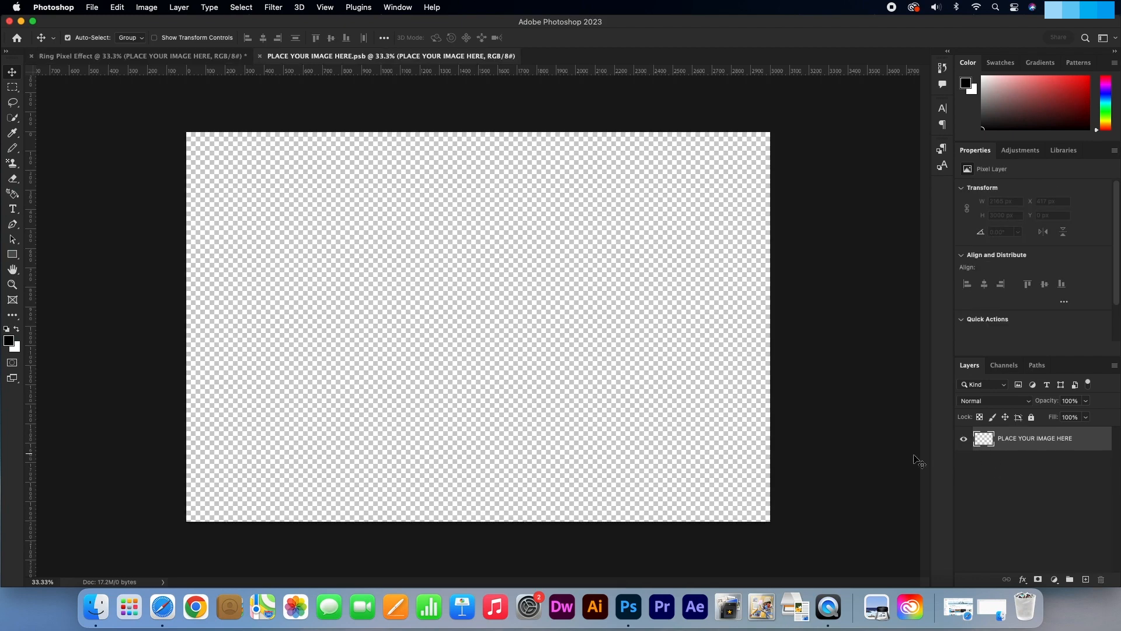
{"action": "key", "text": "super+v"}
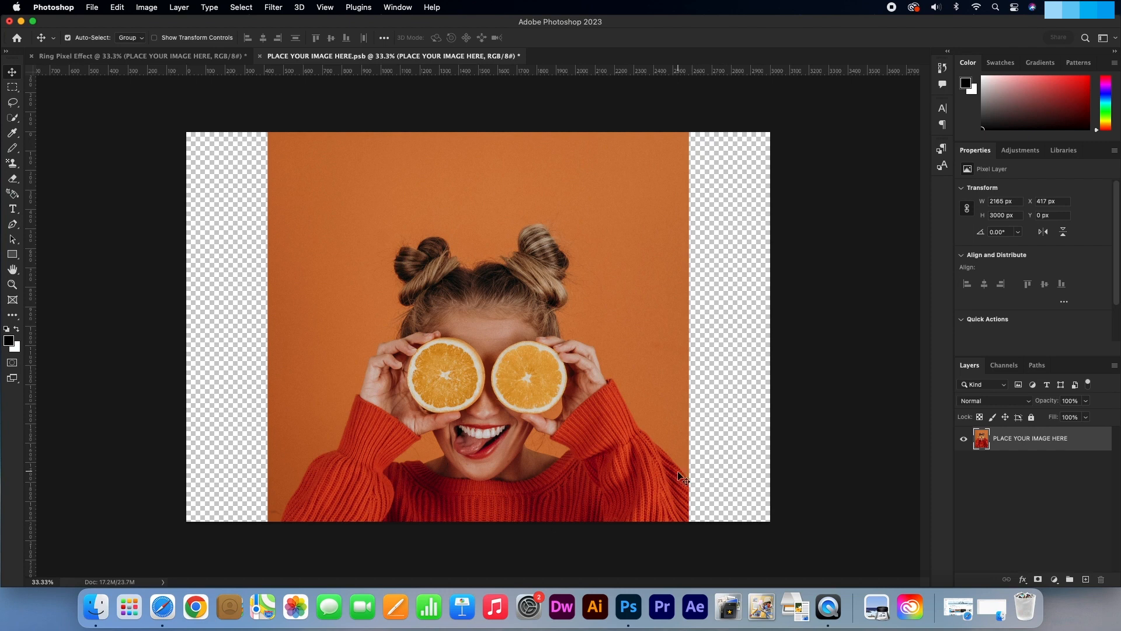
- Enlarge the pasted photo proportionally to about 125%, past the canvas's upper-left corner
{"action": "key", "text": "super+t"}
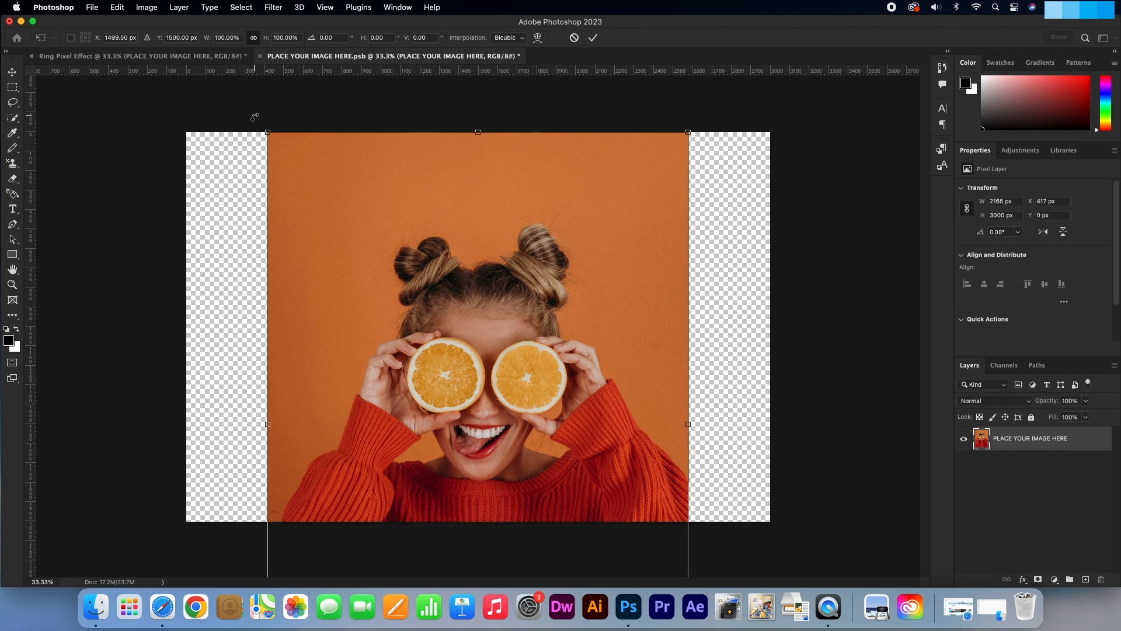
{"action": "left_click_drag", "start_coordinate": [267, 132], "coordinate": [112, 21]}
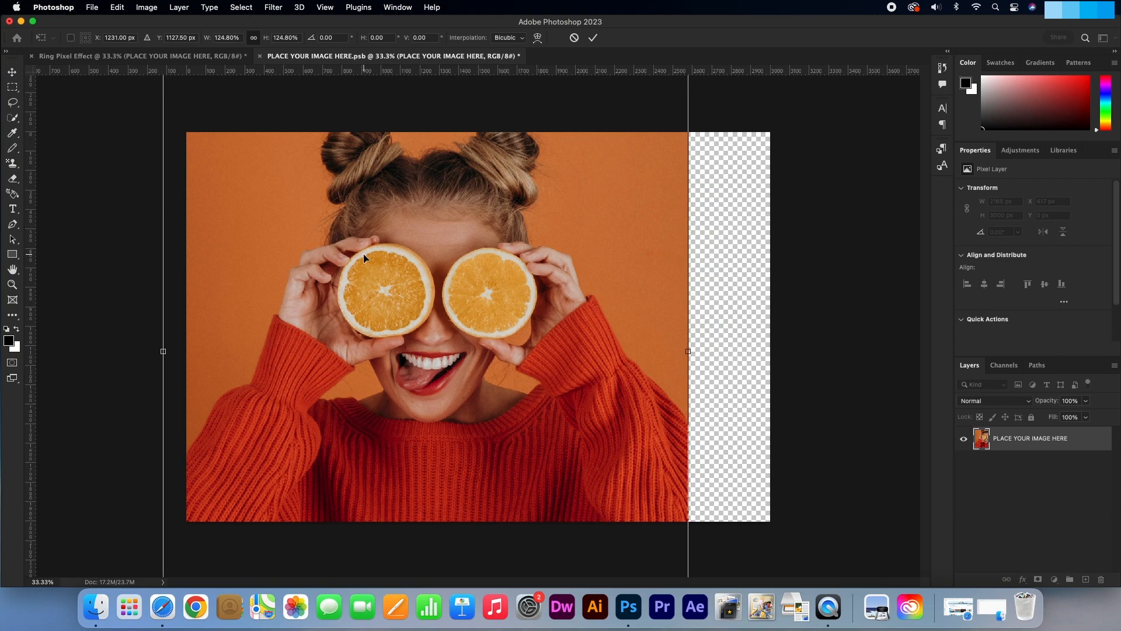
{"action": "left_click", "coordinate": [12, 285]}
{"action": "left_click", "coordinate": [130, 302]}
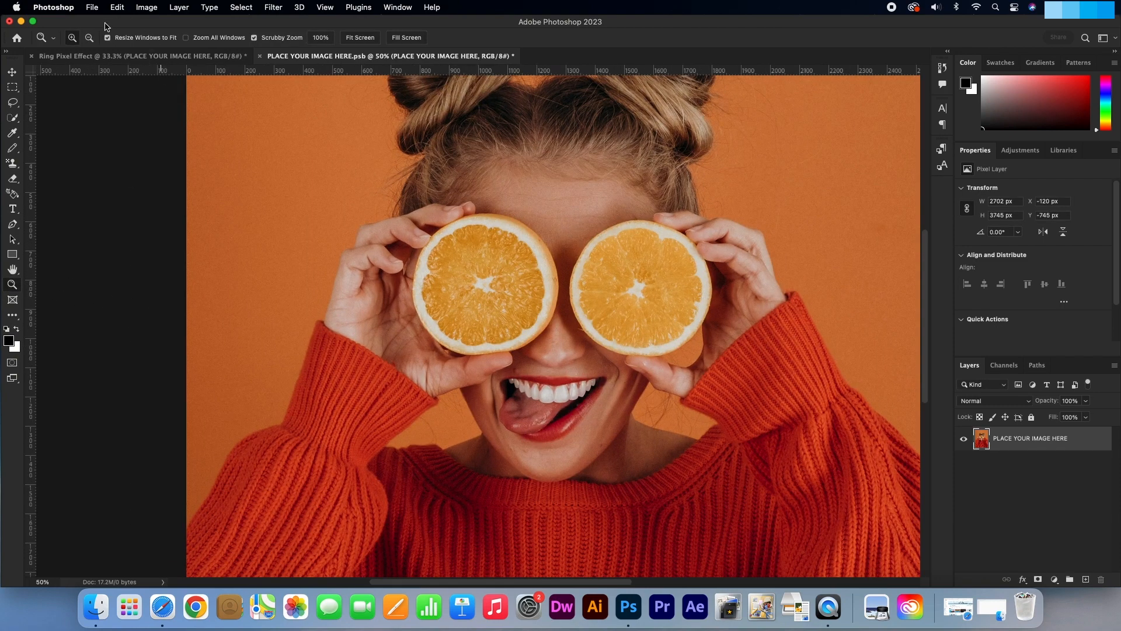
- Scale the photo up to about 3216 × 4457 px to cover the canvas and centre it horizontally with the hair buns inside
{"action": "left_click", "coordinate": [144, 173], "text": "alt"}
{"action": "left_click", "coordinate": [165, 180], "text": "alt"}
{"action": "left_click", "coordinate": [154, 188], "text": "alt"}
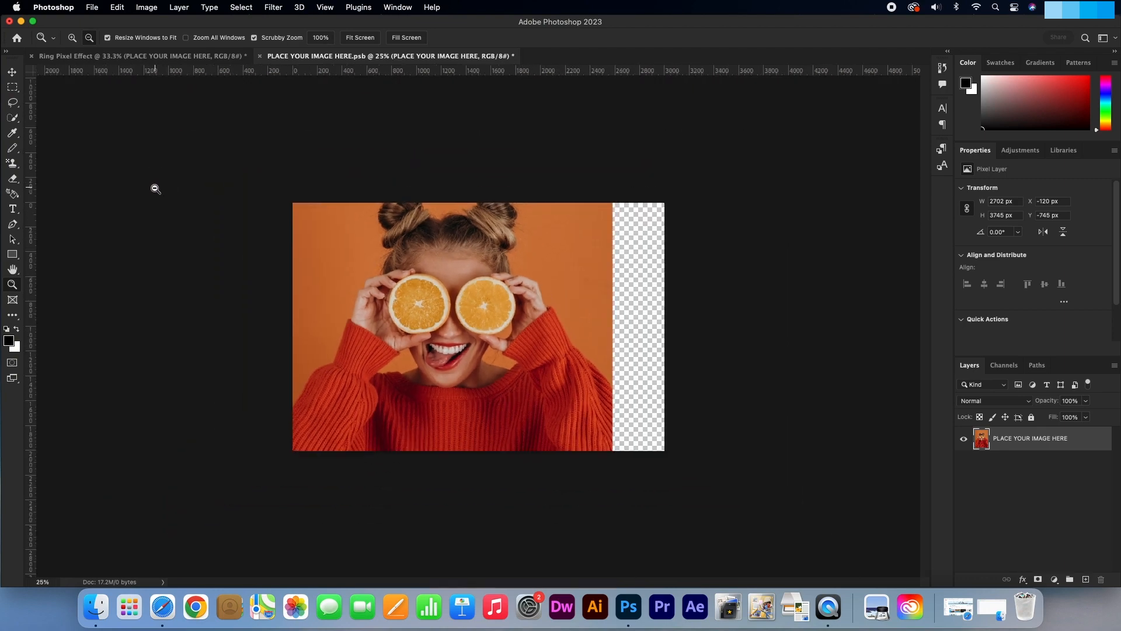
{"action": "left_click", "coordinate": [167, 193], "text": "alt"}
{"action": "key", "text": "super+t"}
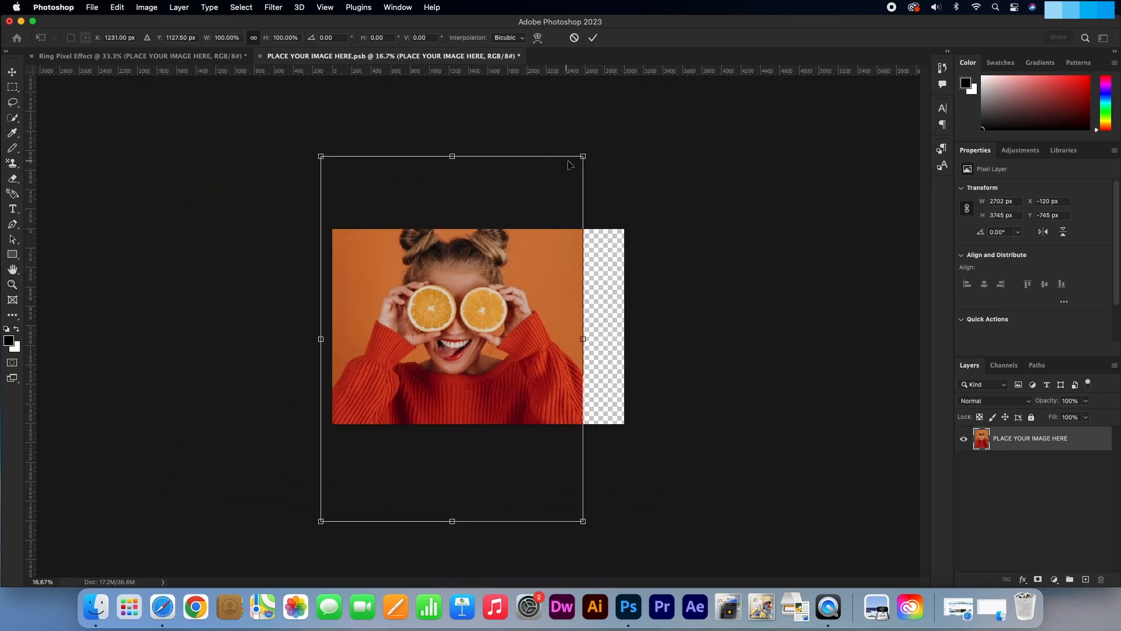
{"action": "left_click_drag", "start_coordinate": [585, 155], "coordinate": [665, 108]}
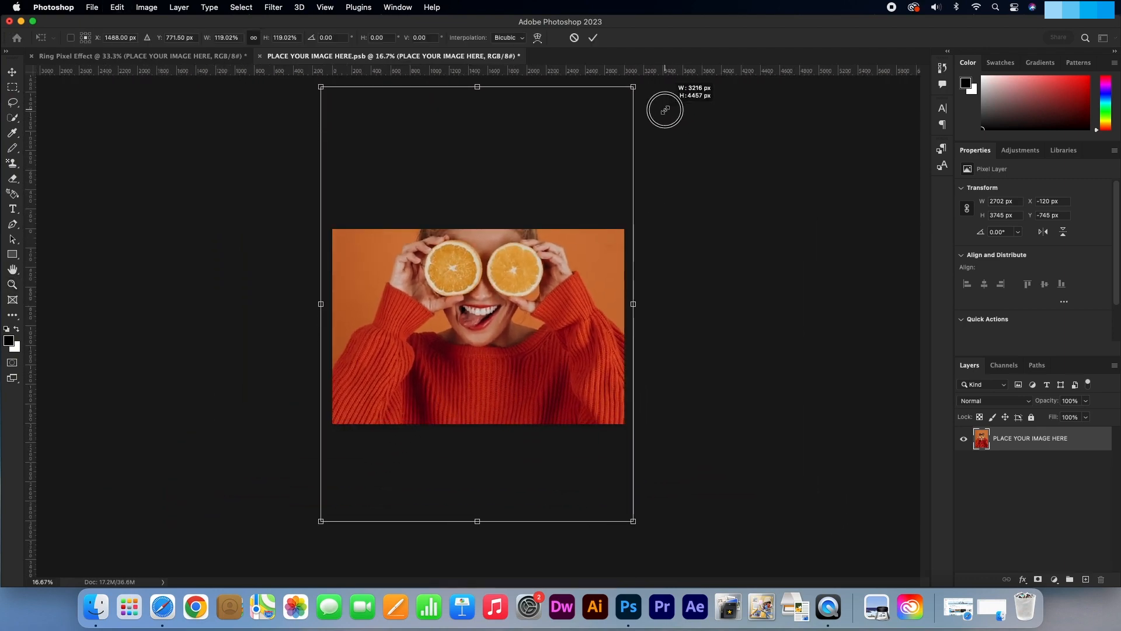
{"action": "left_click_drag", "start_coordinate": [529, 338], "coordinate": [520, 406]}
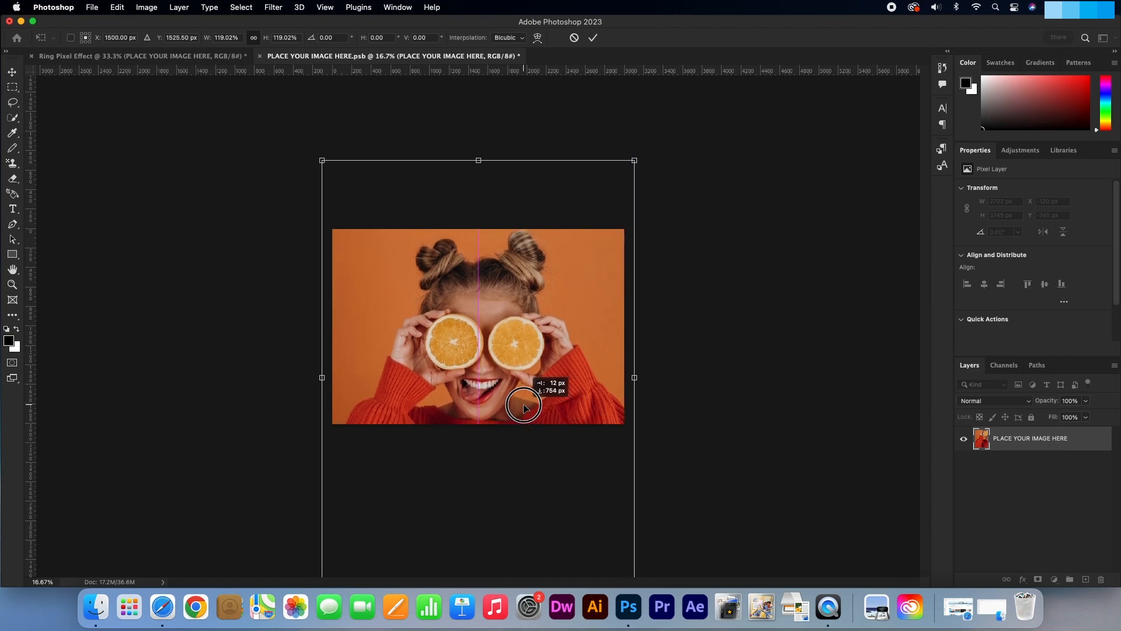
{"action": "key", "text": "Return"}
{"action": "key", "text": "z"}
{"action": "left_click", "coordinate": [16, 74]}
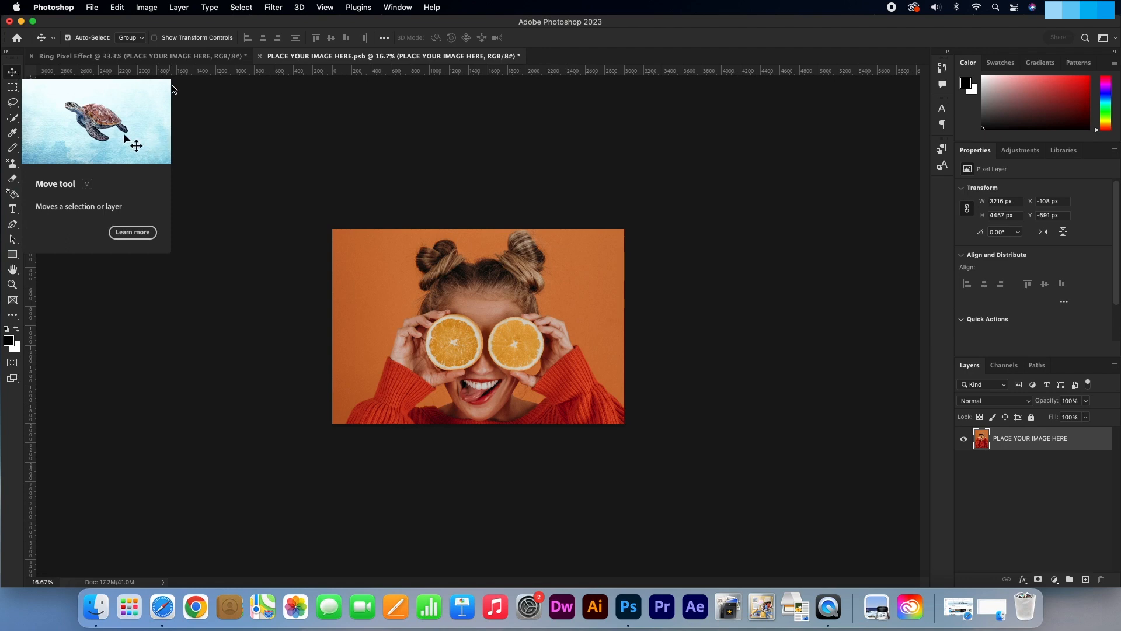
- Save the smart object's contents and close them to return to the Ring Pixel Effect document
{"action": "key", "text": "super+s"}
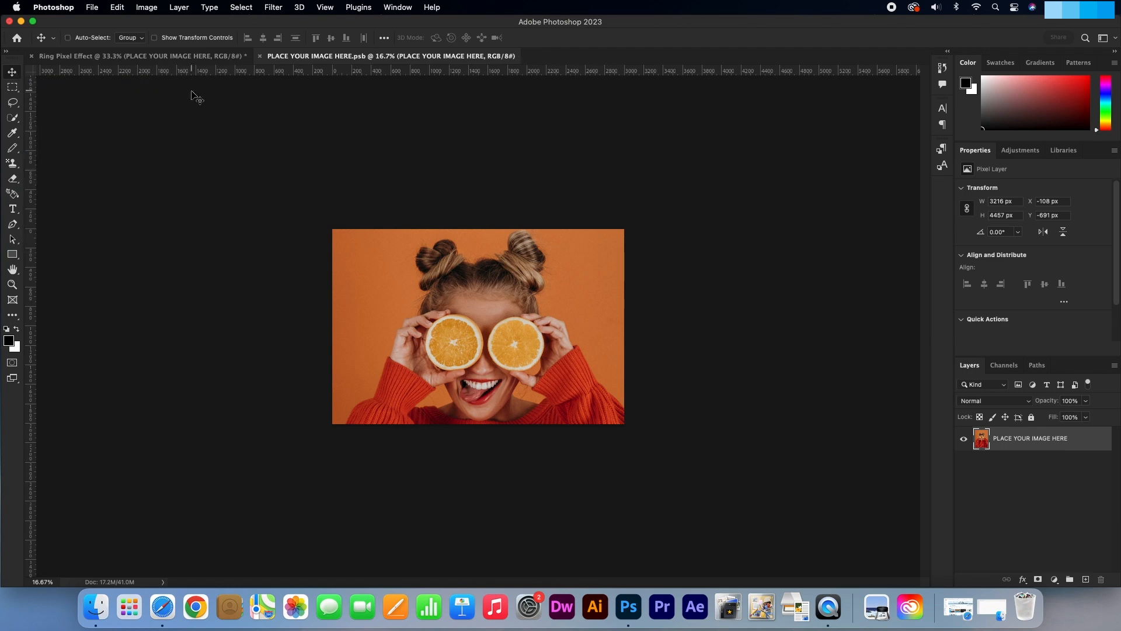
{"action": "key", "text": "super+s"}
{"action": "key", "text": "super+s"}
{"action": "key", "text": "super+s"}
{"action": "key", "text": "super+s"}
{"action": "key", "text": "super+w"}
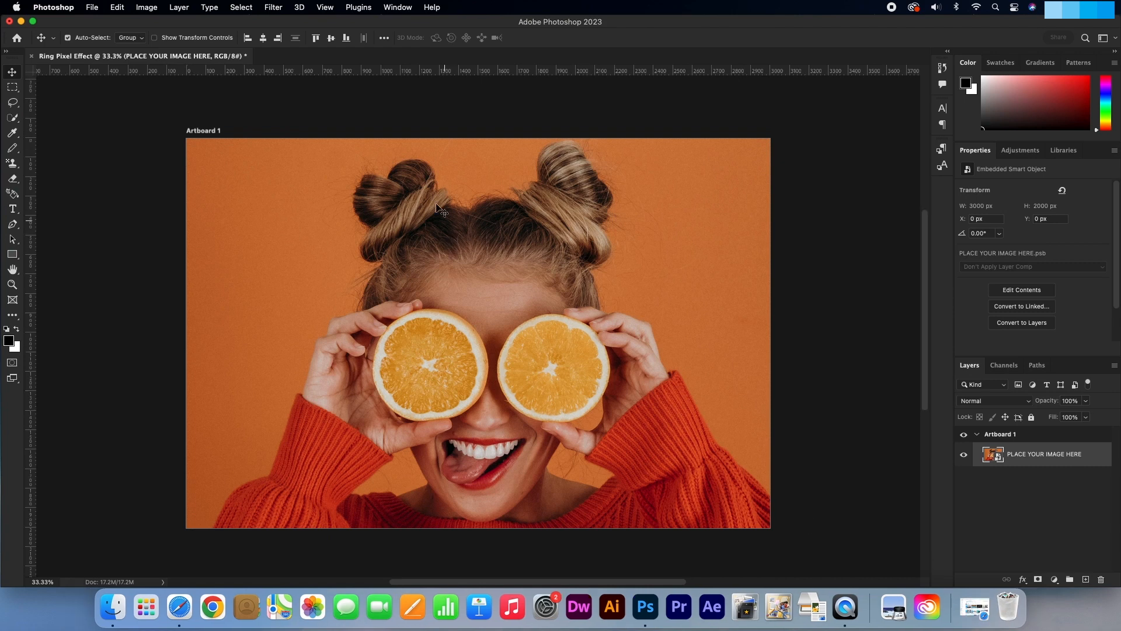
- Apply the Mosaic filter with a cell size of 50 square to the smart object
{"action": "left_click", "coordinate": [274, 8]}
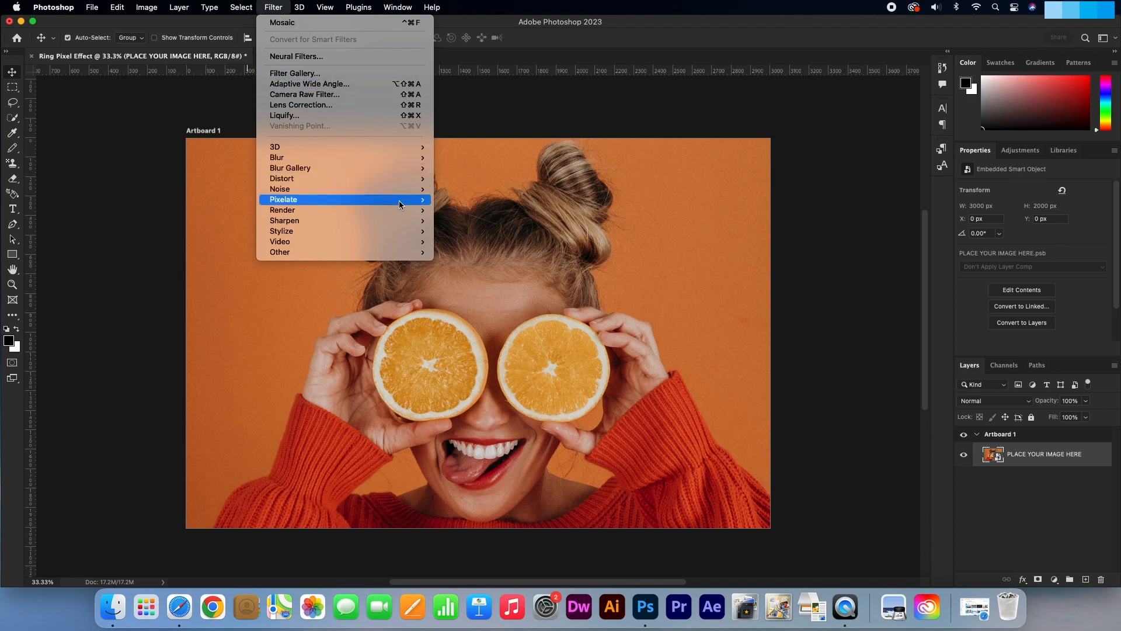
{"action": "mouse_move", "coordinate": [409, 202]}
{"action": "left_click", "coordinate": [475, 251]}
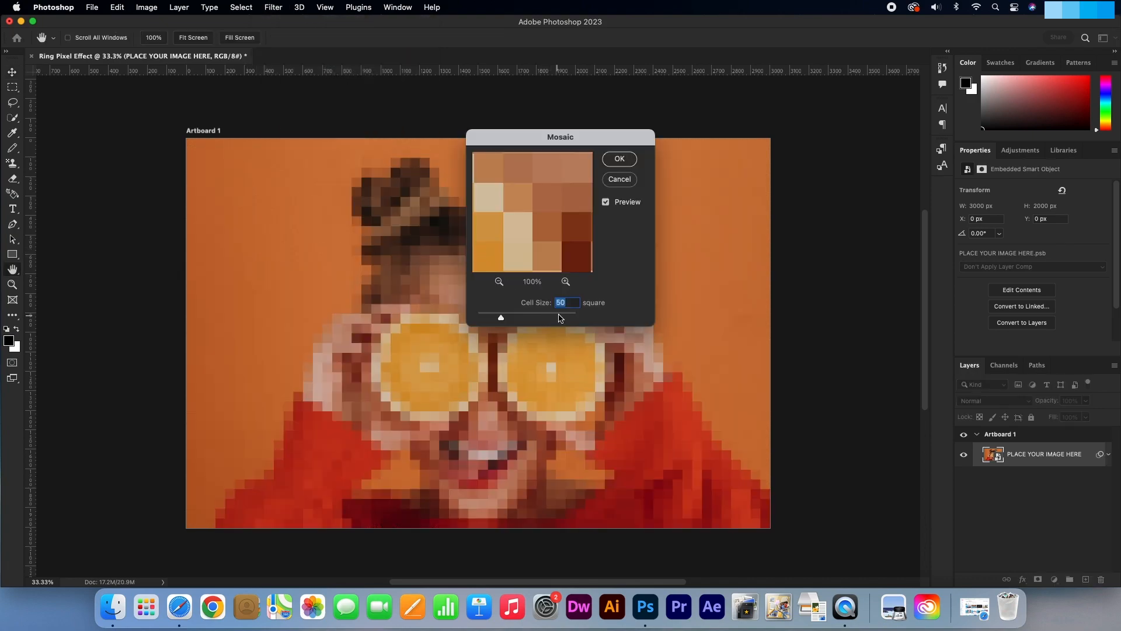
{"action": "left_click", "coordinate": [619, 159]}
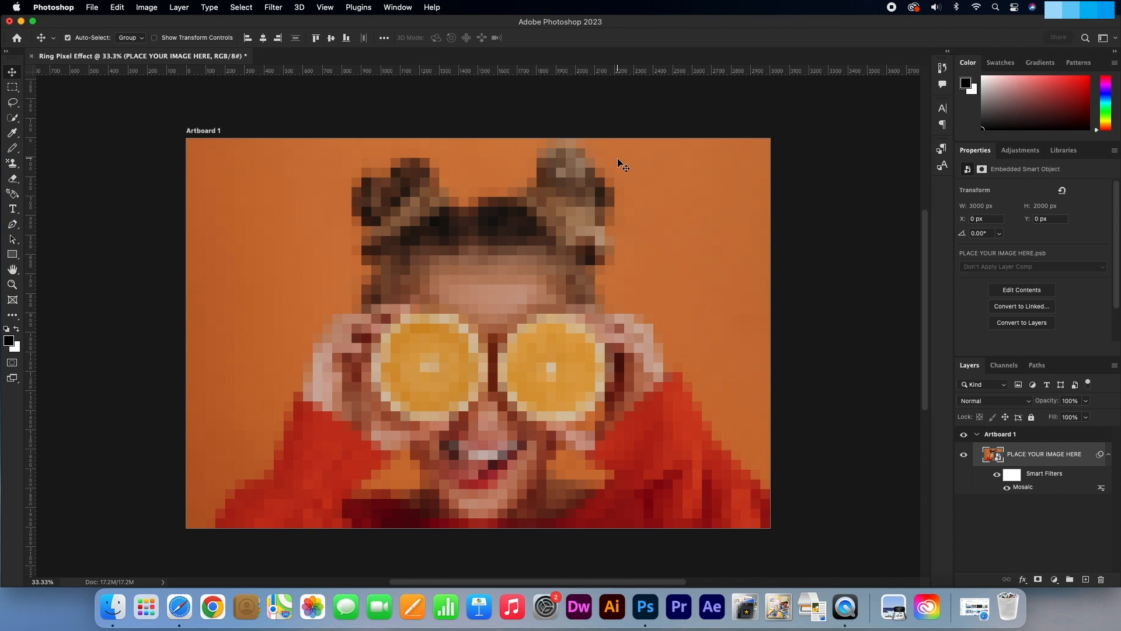
- Save the Ring Pixel Effect document
{"action": "key", "text": "super+s"}
{"action": "key", "text": "super+s"}
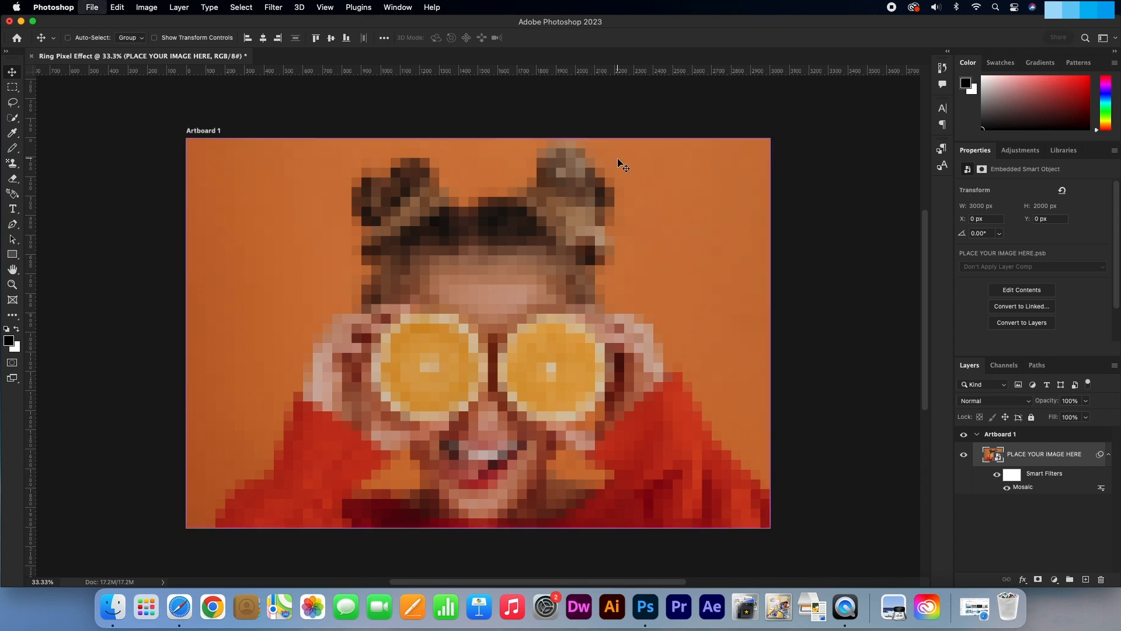
{"action": "key", "text": "super+s"}
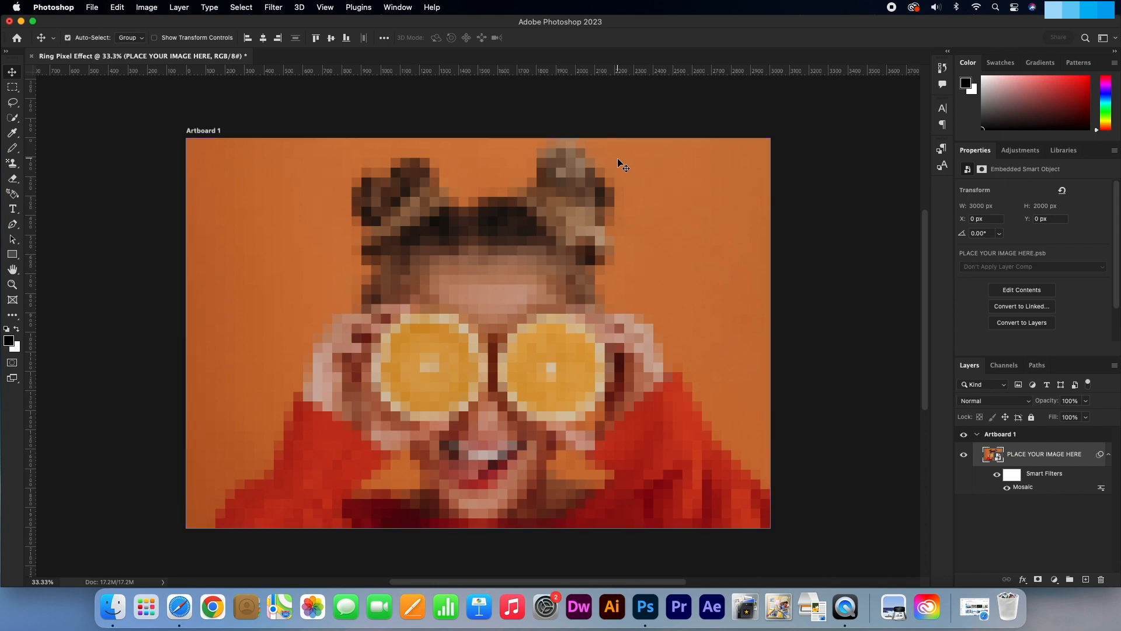
{"action": "key", "text": "super+s"}
{"action": "key", "text": "super+s"}
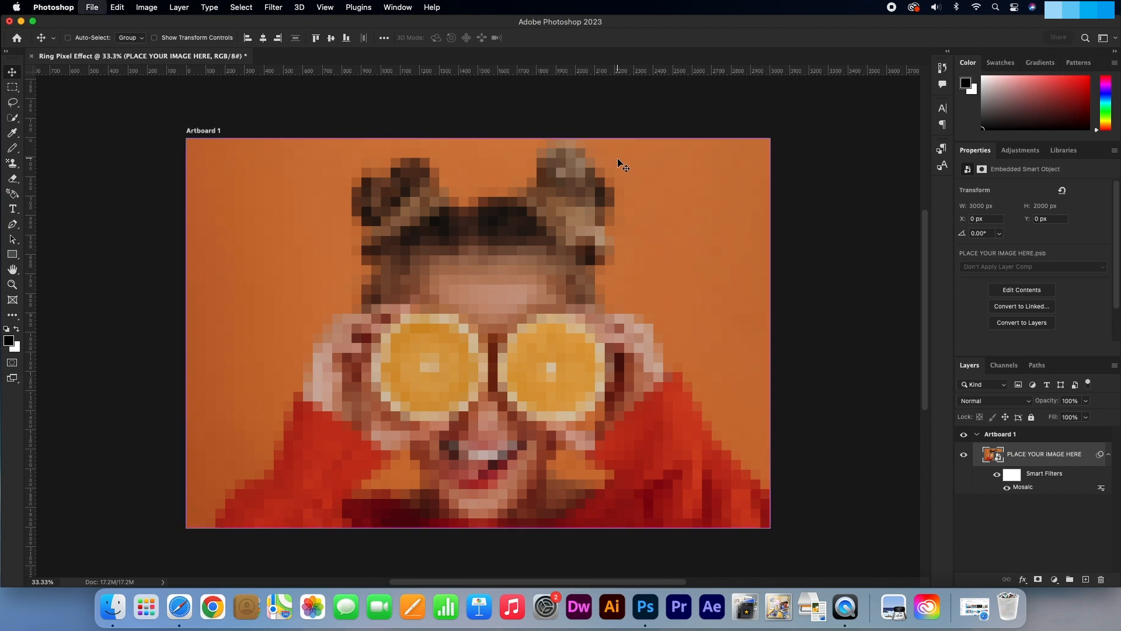
{"action": "key", "text": "super+s"}
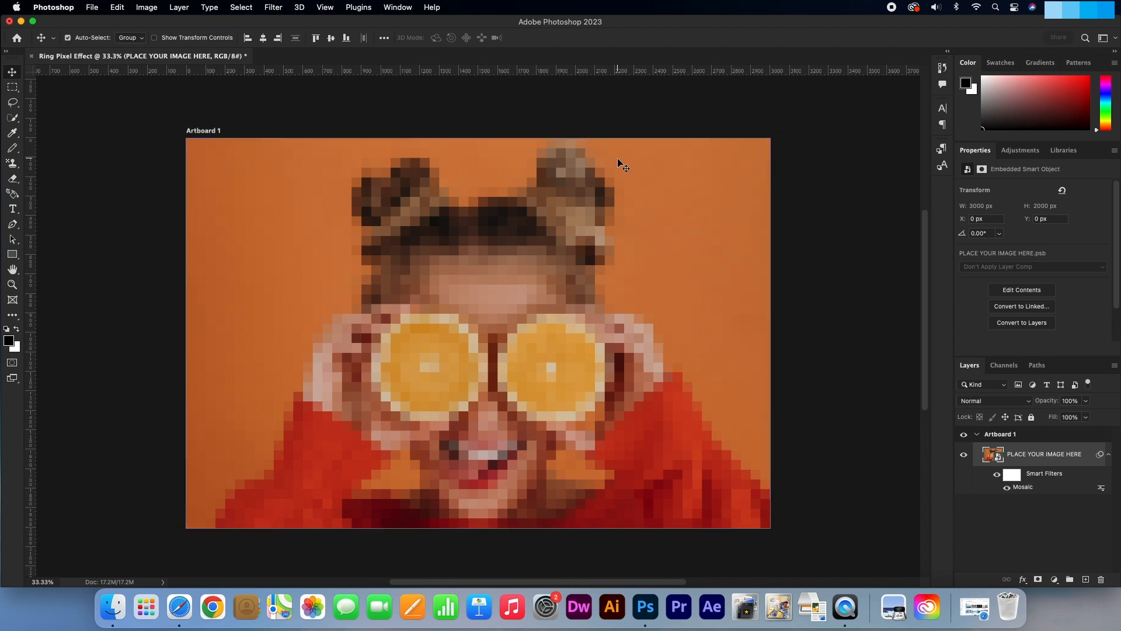
{"action": "key", "text": "super+s"}
- Create a new document 50 × 50 pixels at a resolution of 300 pixels/inch
{"action": "key", "text": "super+n"}
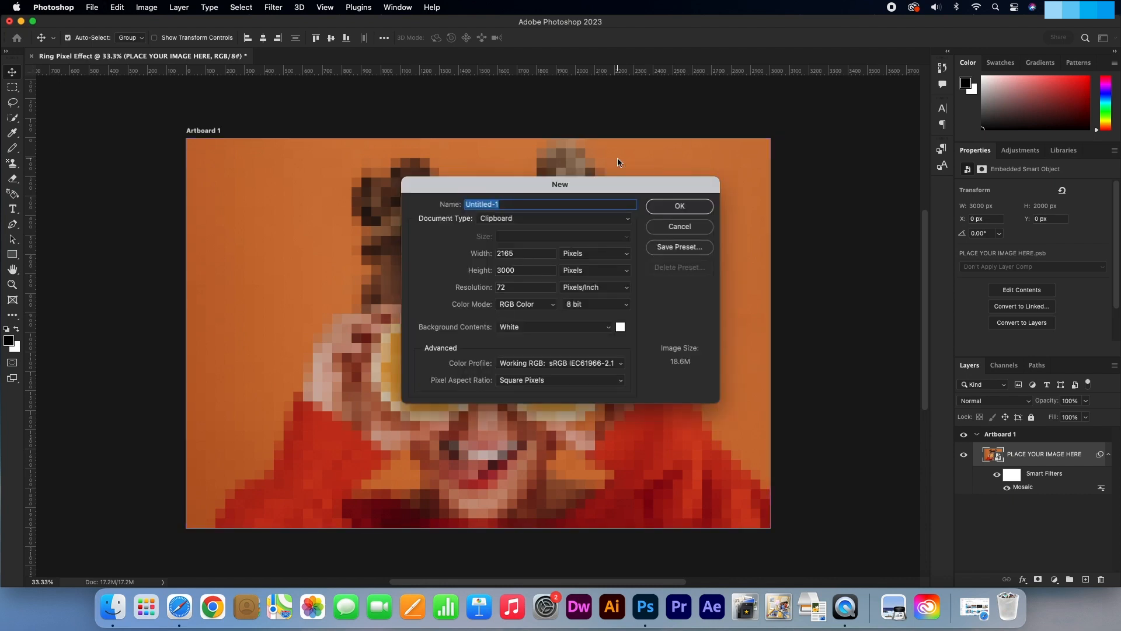
{"action": "double_click", "coordinate": [514, 253]}
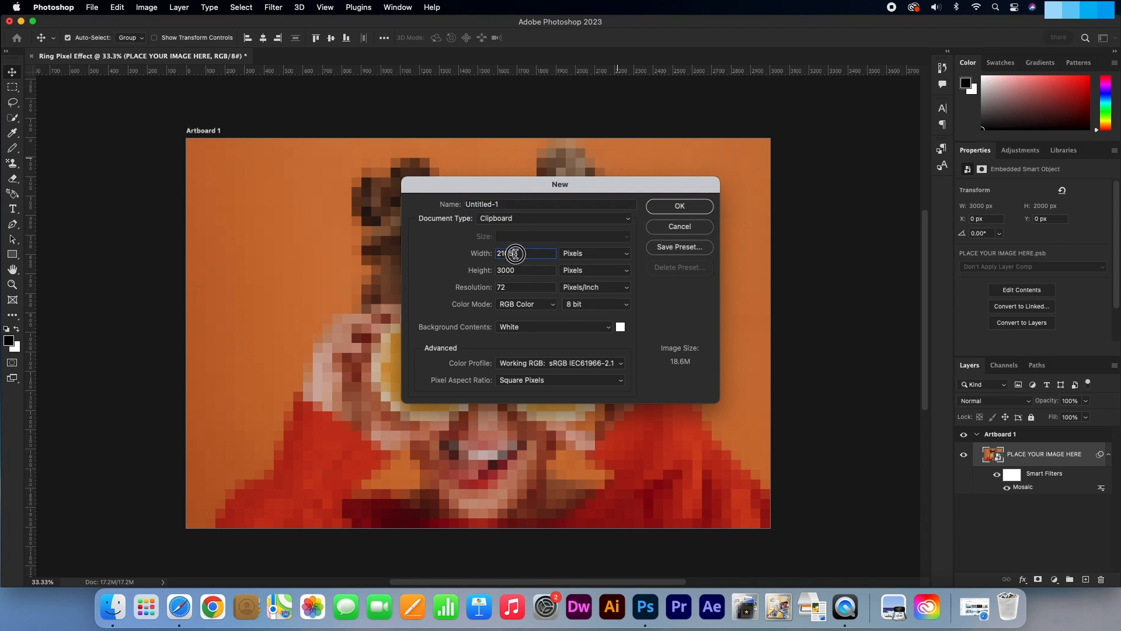
{"action": "type", "text": "50"}
{"action": "double_click", "coordinate": [516, 270]}
{"action": "type", "text": "50"}
{"action": "double_click", "coordinate": [498, 287]}
{"action": "type", "text": "300"}
{"action": "left_click", "coordinate": [679, 208]}
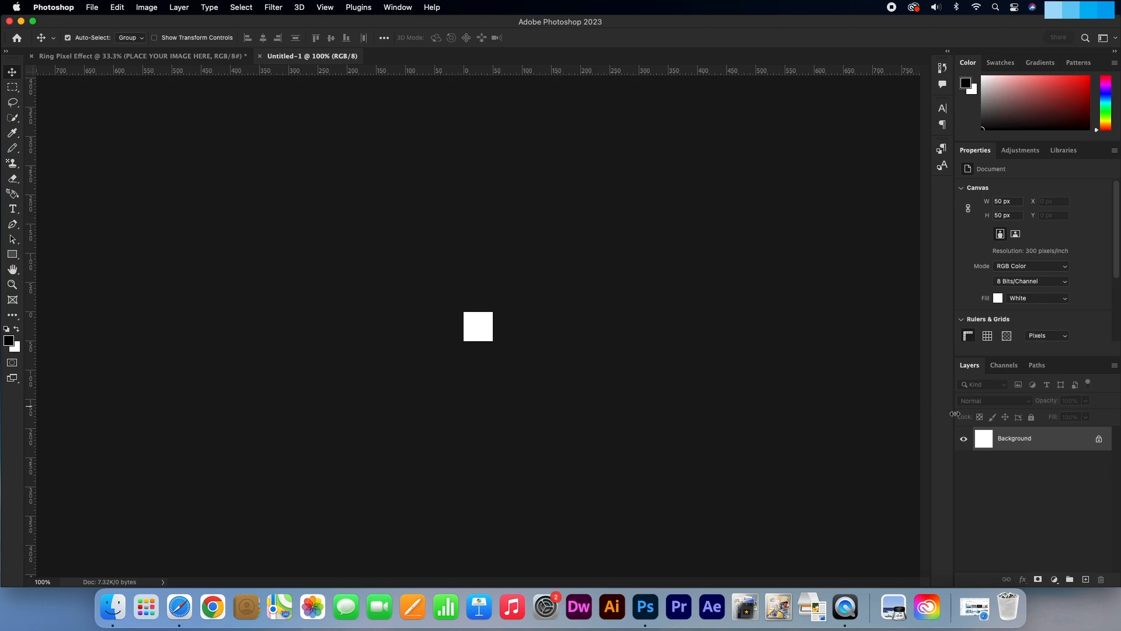
- Unlock the Background layer and rename it Ring
{"action": "left_click", "coordinate": [1098, 439]}
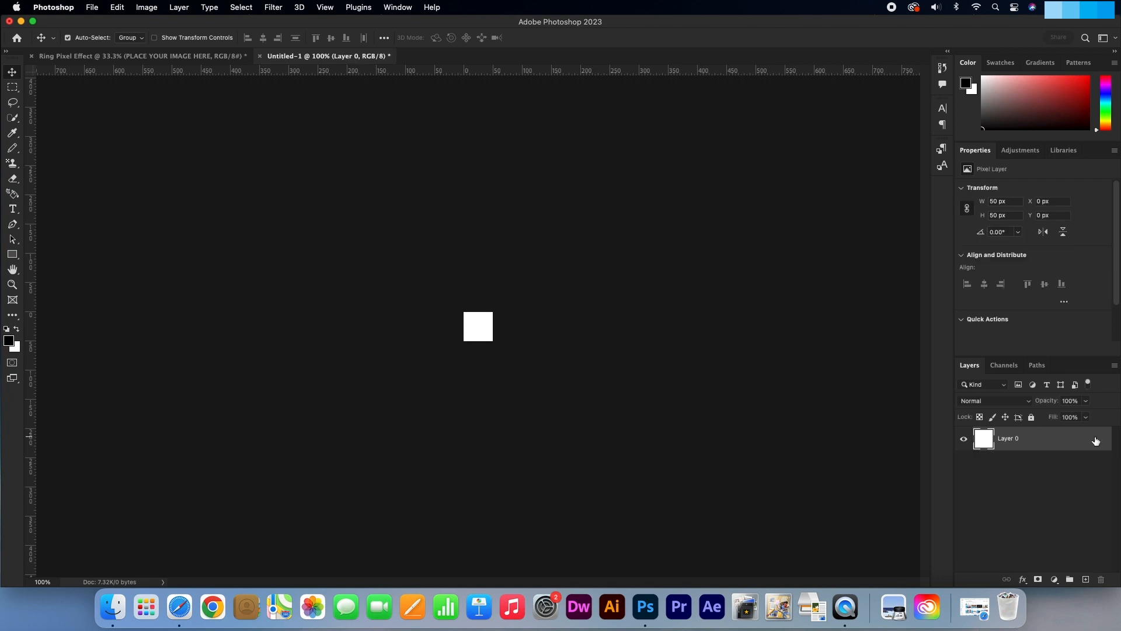
{"action": "double_click", "coordinate": [1003, 439]}
{"action": "type", "text": "Ring"}
{"action": "key", "text": "Return"}
- Fill the Ring layer's white square with the black foreground colour using the Paint Bucket tool
{"action": "left_click", "coordinate": [12, 284]}
{"action": "left_click_drag", "start_coordinate": [481, 325], "coordinate": [513, 320]}
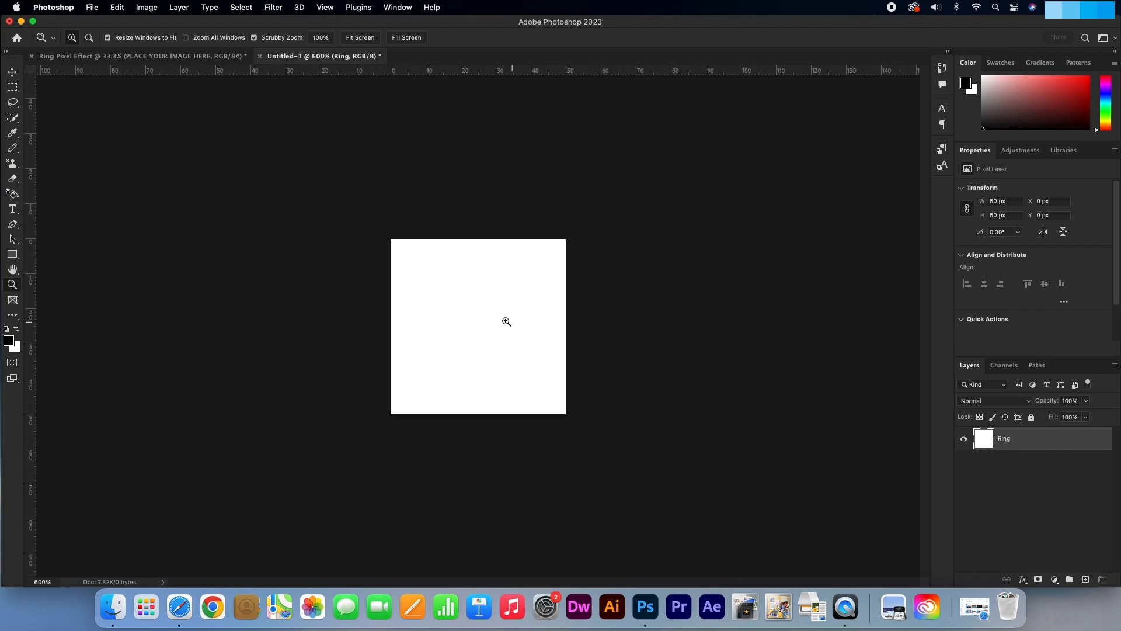
{"action": "left_click", "coordinate": [12, 73]}
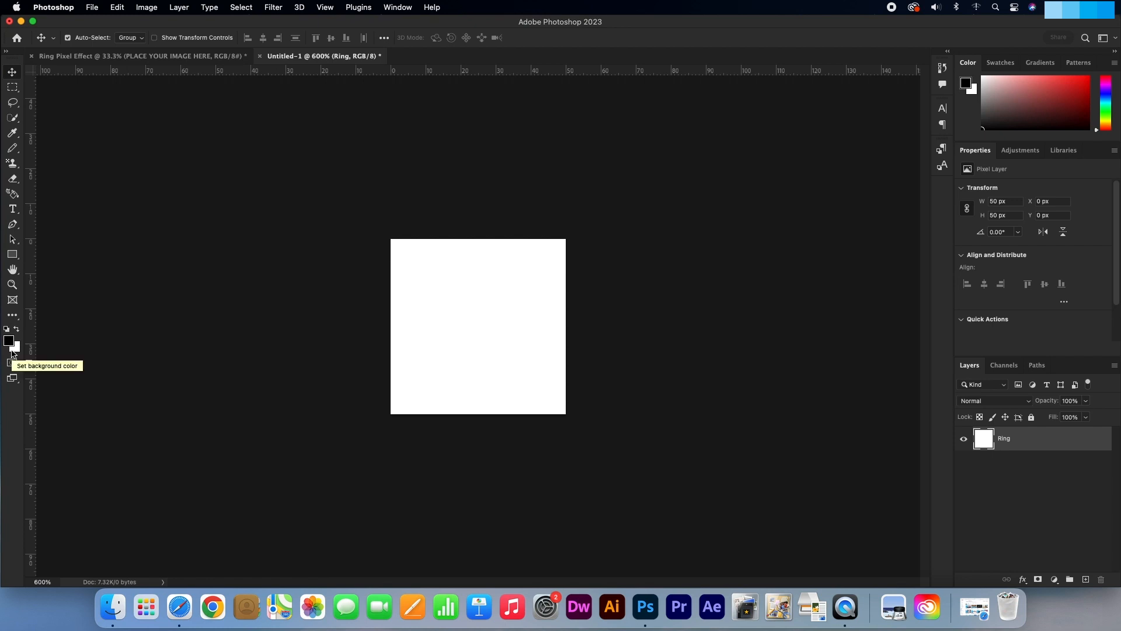
{"action": "left_click", "coordinate": [13, 316]}
{"action": "left_click", "coordinate": [13, 316]}
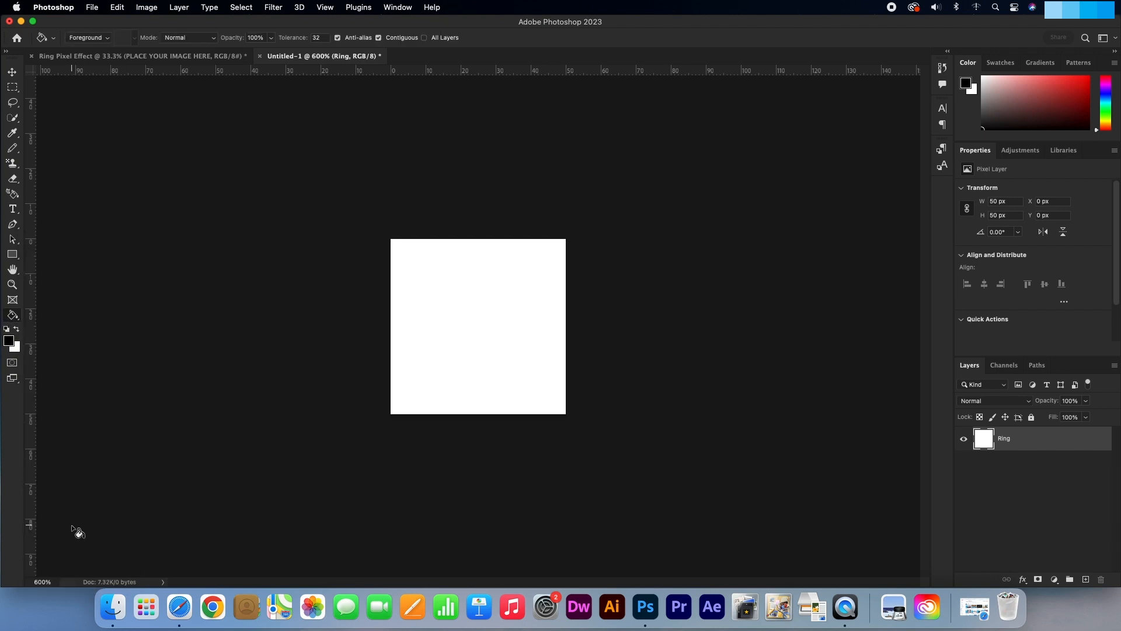
{"action": "left_click", "coordinate": [487, 374]}
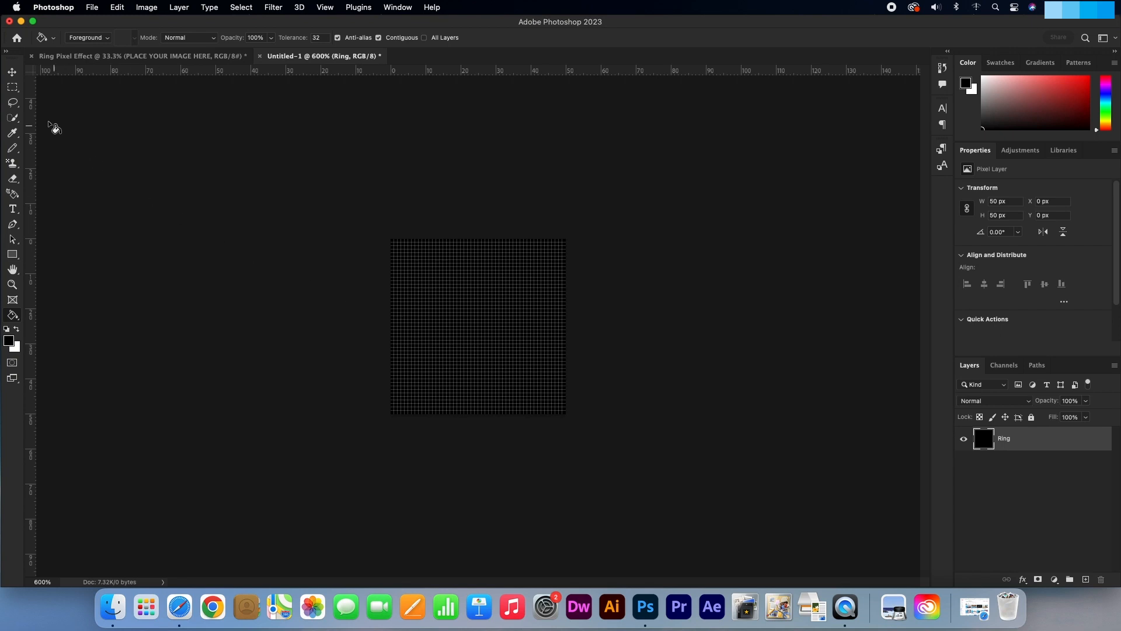
- Select a circle spanning the full 50 px canvas with the Elliptical Marquee and cut it out of the Ring layer
{"action": "left_click", "coordinate": [12, 88]}
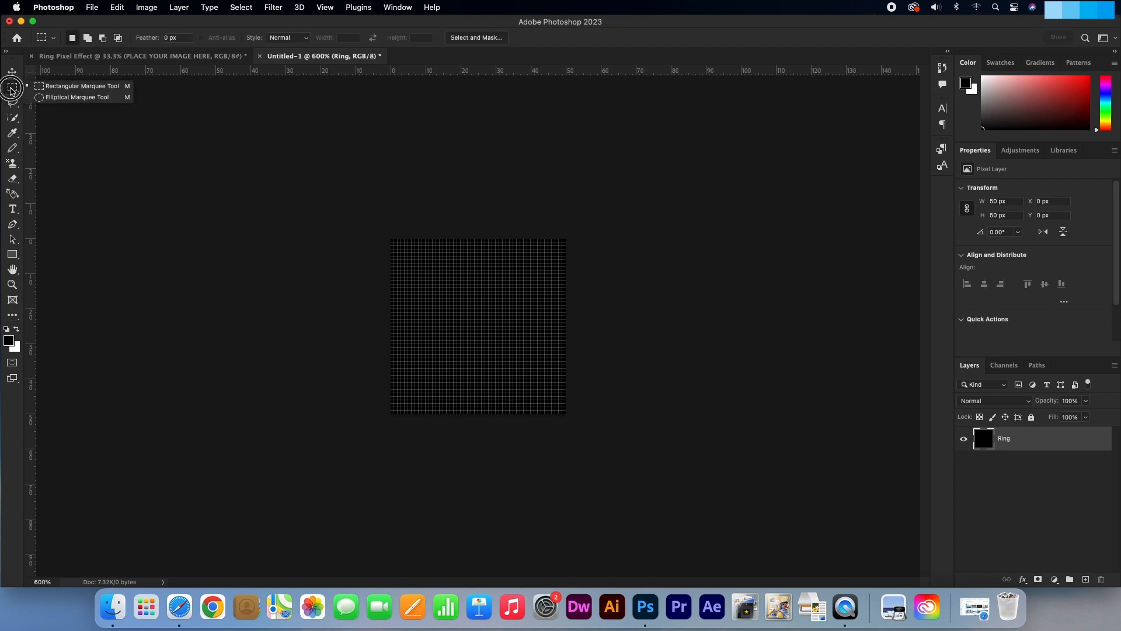
{"action": "left_click", "coordinate": [59, 97]}
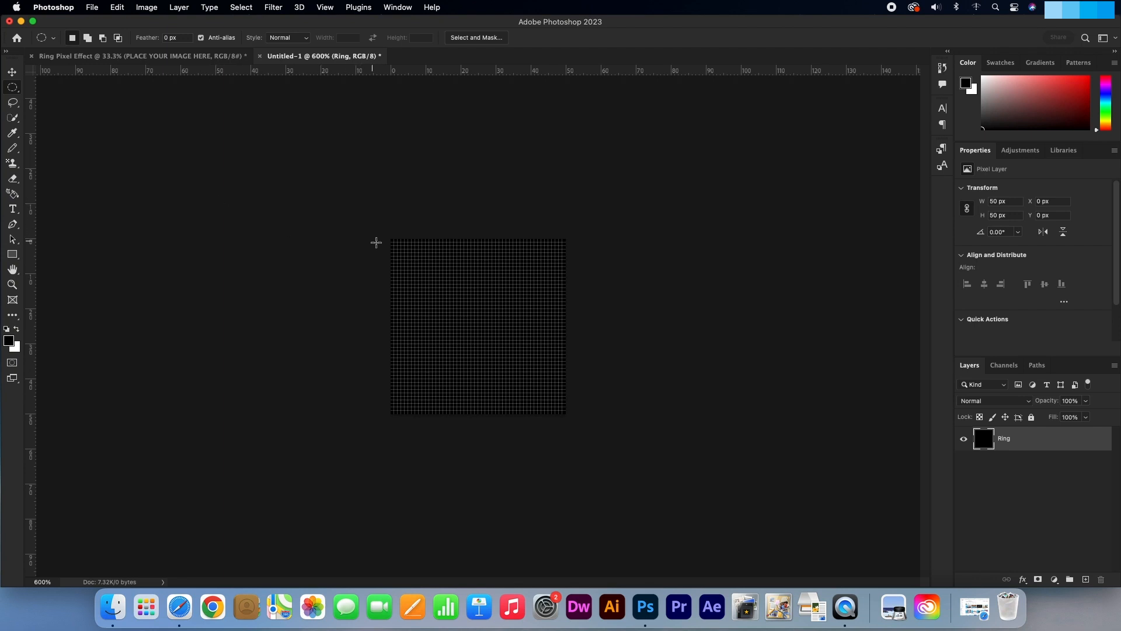
{"action": "left_click_drag", "start_coordinate": [392, 240], "coordinate": [564, 435]}
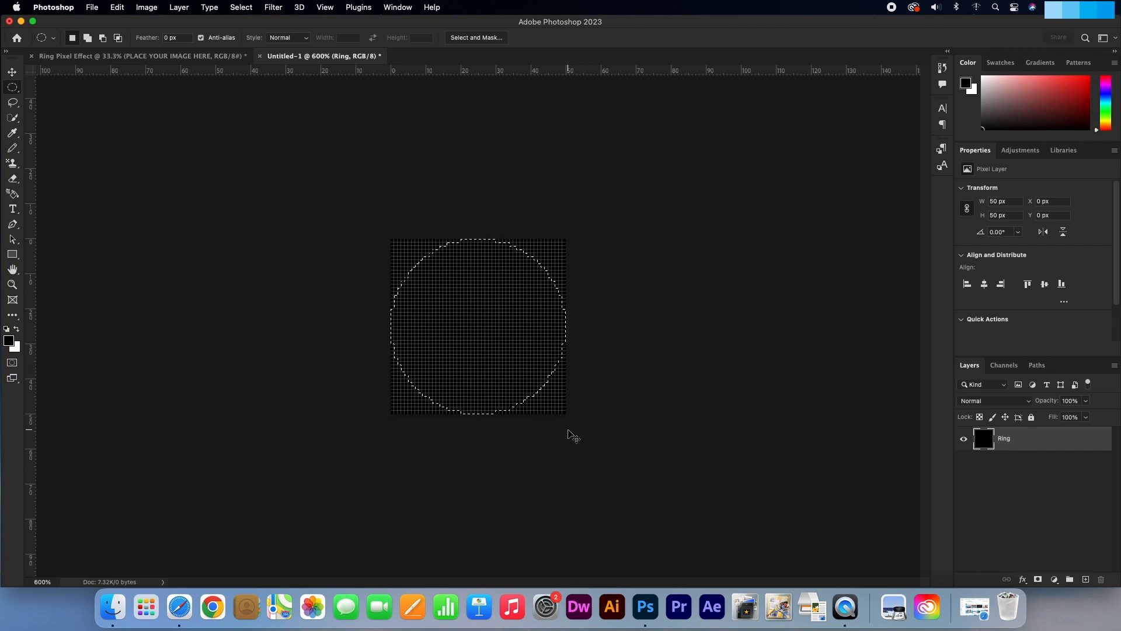
{"action": "key", "text": "Delete"}
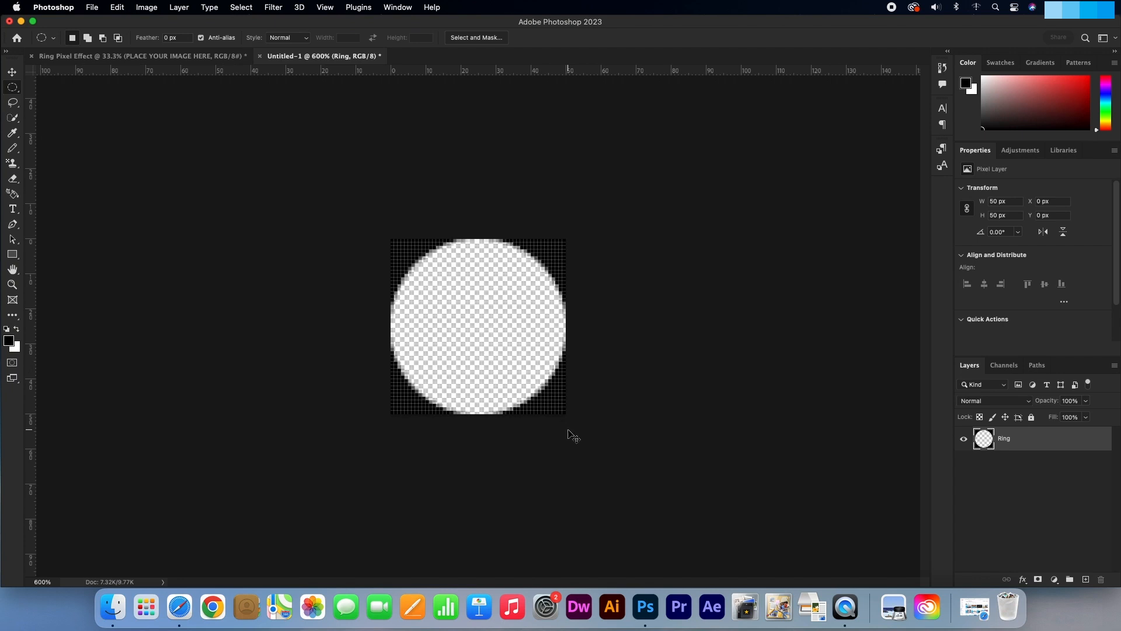
- Paste the cut-out black circle onto its own layer and scale it about its centre to about 24 × 24 px
{"action": "key", "text": "super+v"}
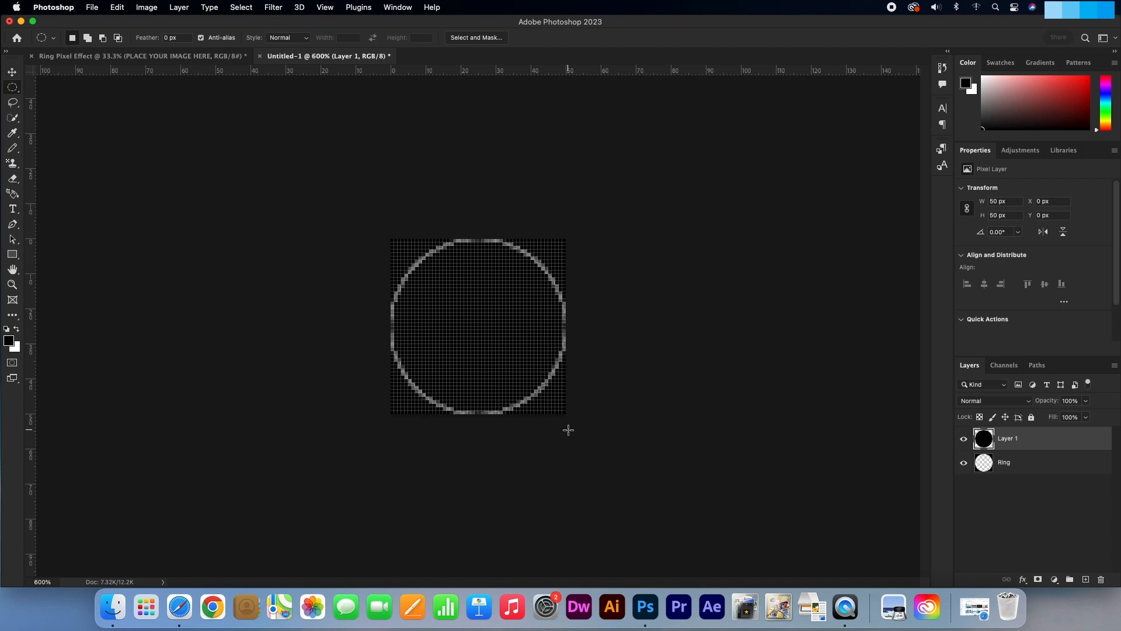
{"action": "key", "text": "super+t"}
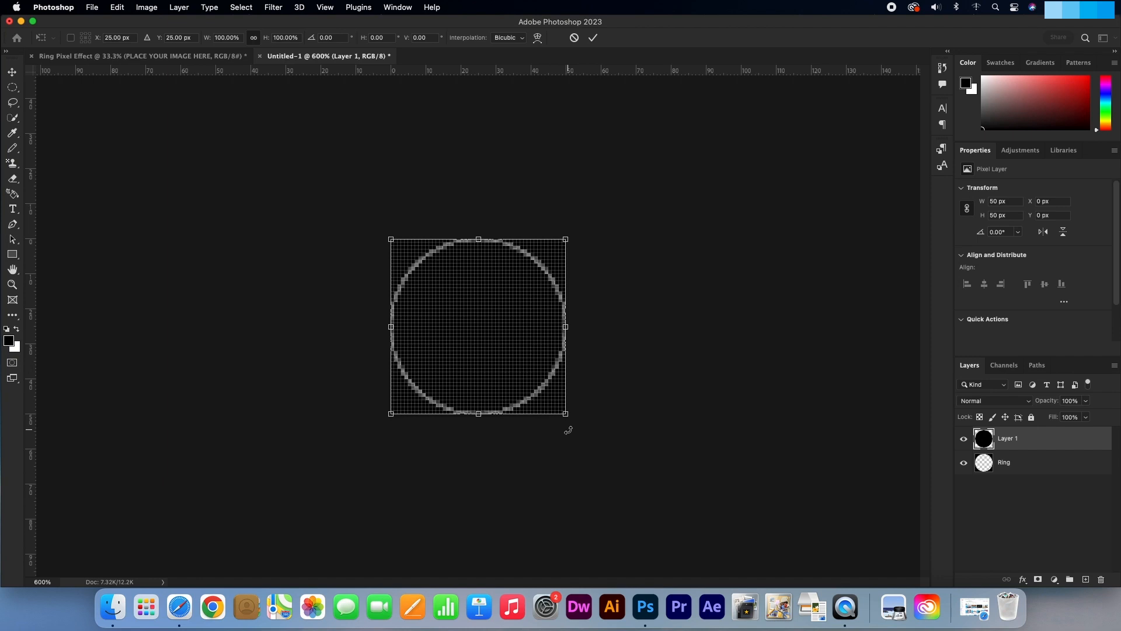
{"action": "left_click_drag", "start_coordinate": [565, 239], "coordinate": [565, 238]}
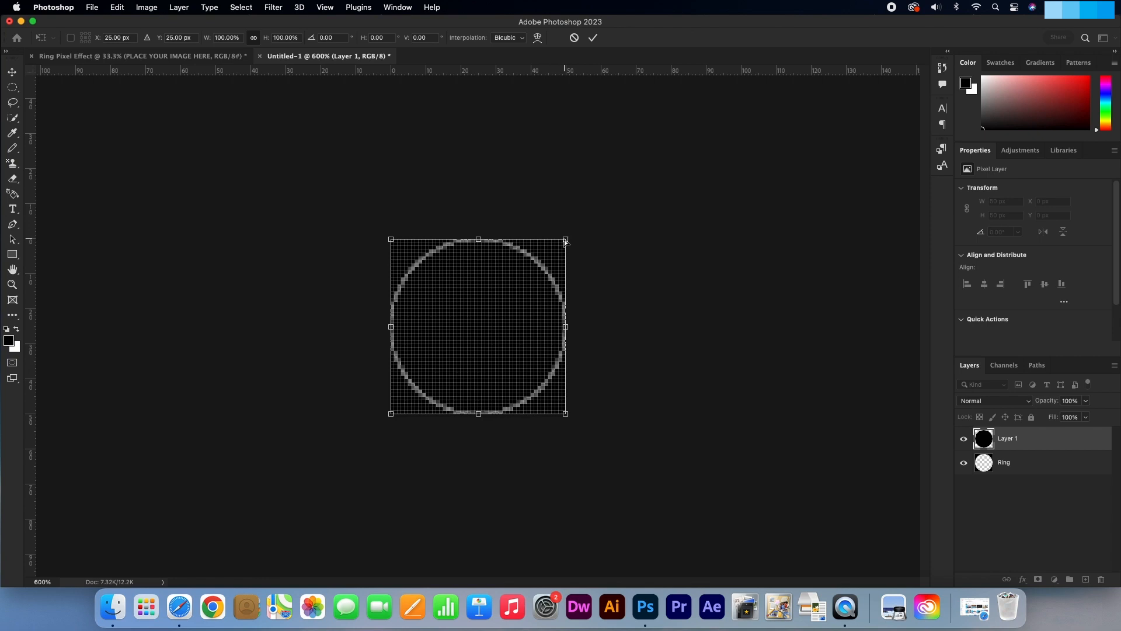
{"action": "left_click_drag", "start_coordinate": [565, 239], "coordinate": [508, 274]}
{"action": "key", "text": "Return"}
{"action": "key", "text": "m"}
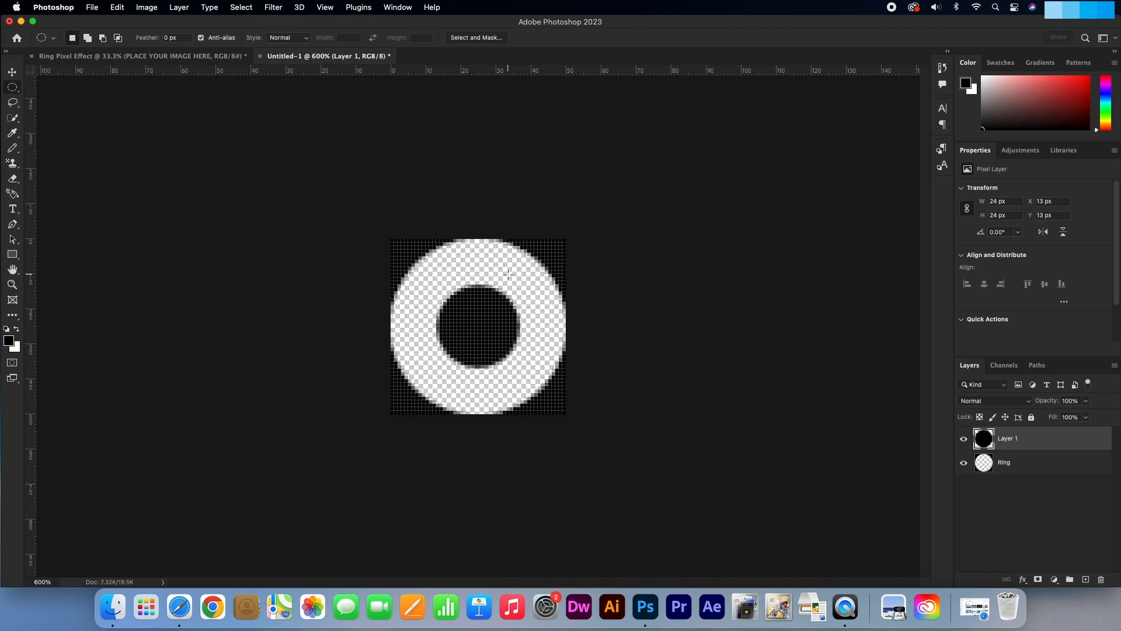
- Define the black ring artwork as a pattern named Ring
{"action": "scroll", "coordinate": [512, 275], "scroll_direction": "down", "scroll_amount": 5}
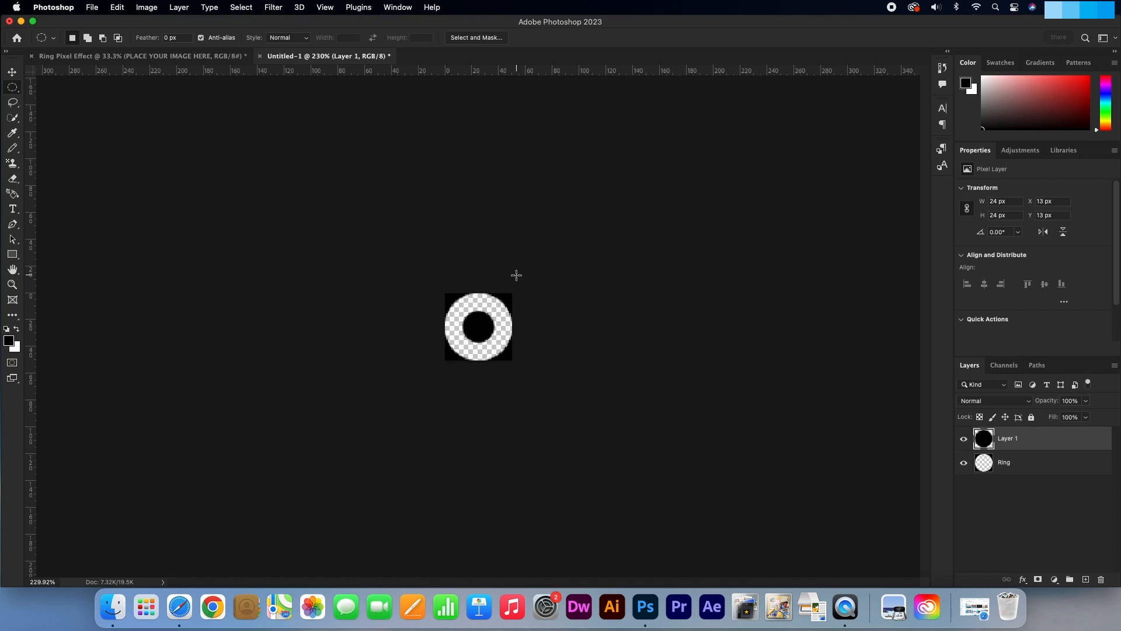
{"action": "left_click", "coordinate": [13, 73]}
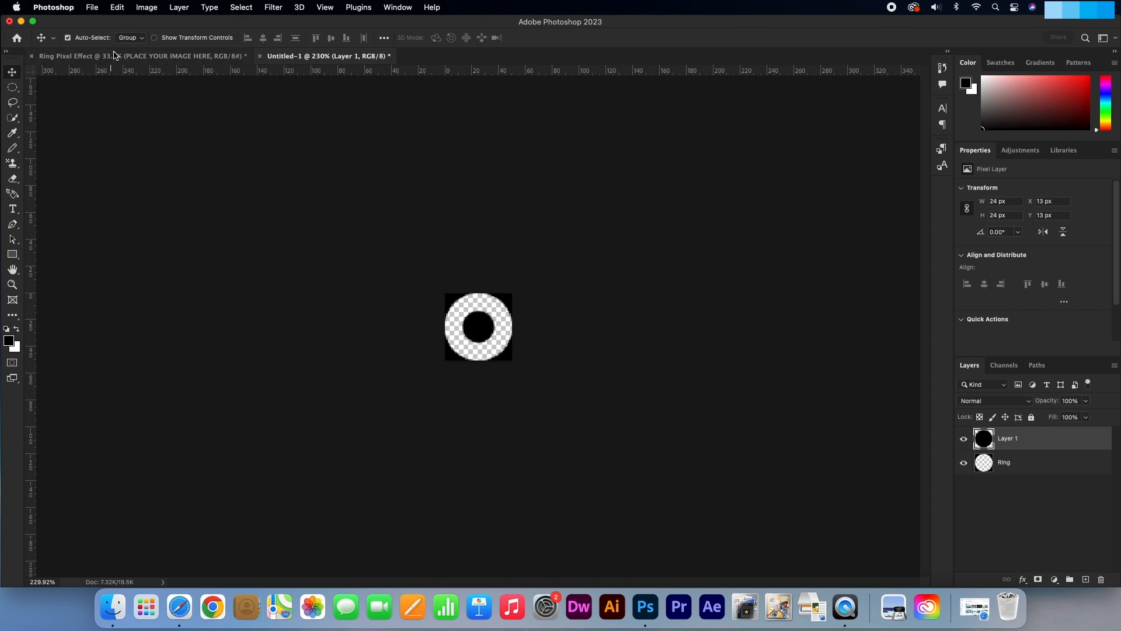
{"action": "left_click", "coordinate": [117, 8]}
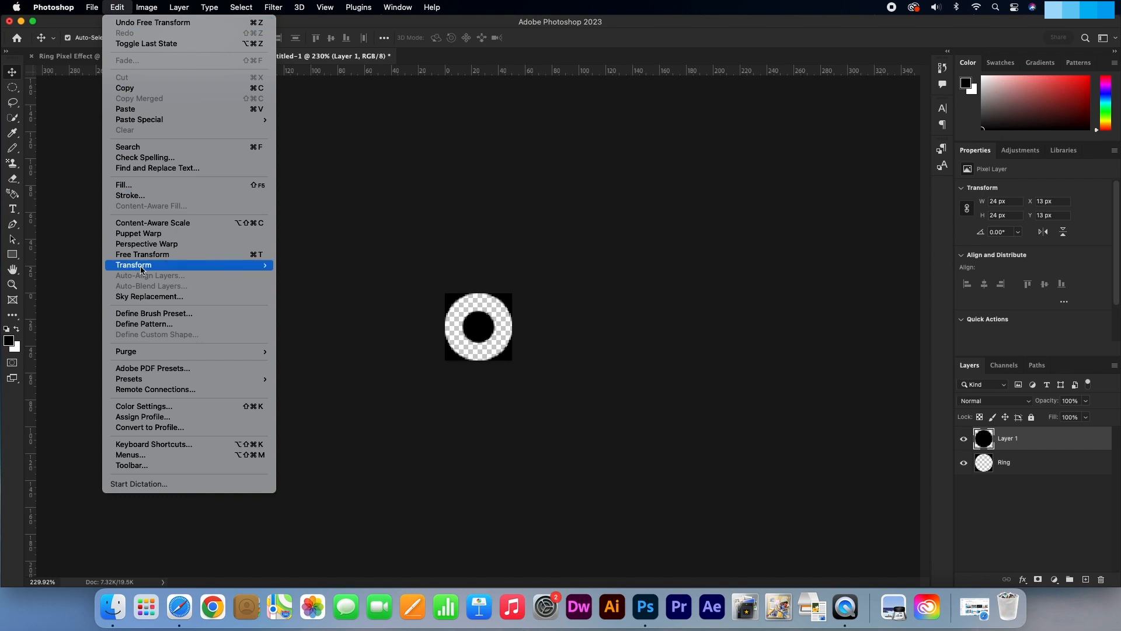
{"action": "left_click", "coordinate": [204, 325]}
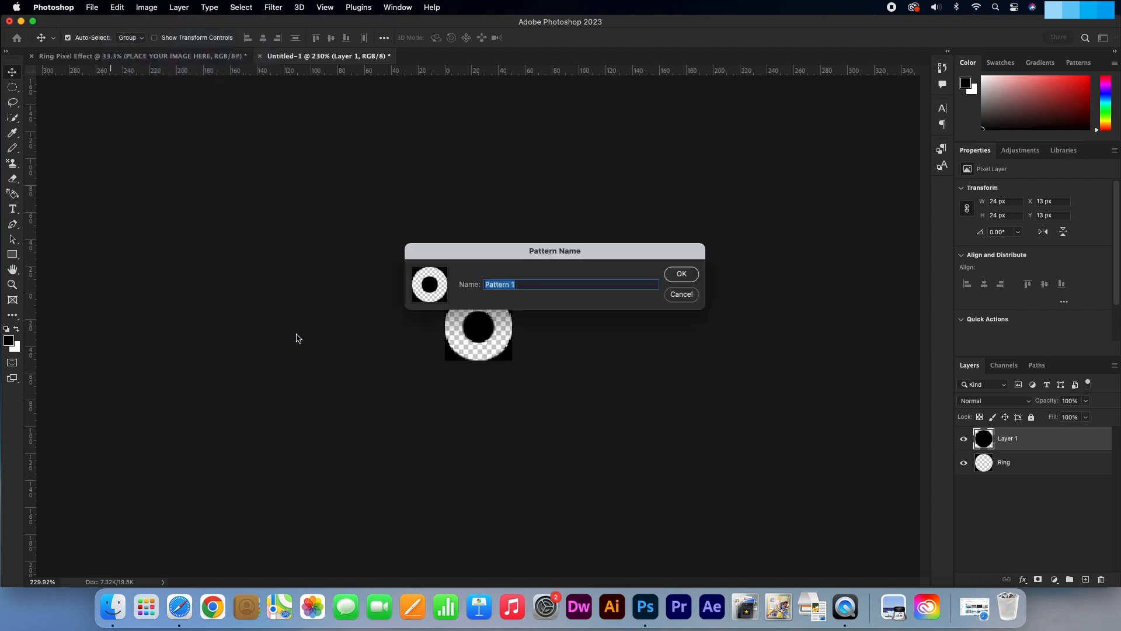
{"action": "type", "text": "Ring"}
{"action": "key", "text": "Return"}
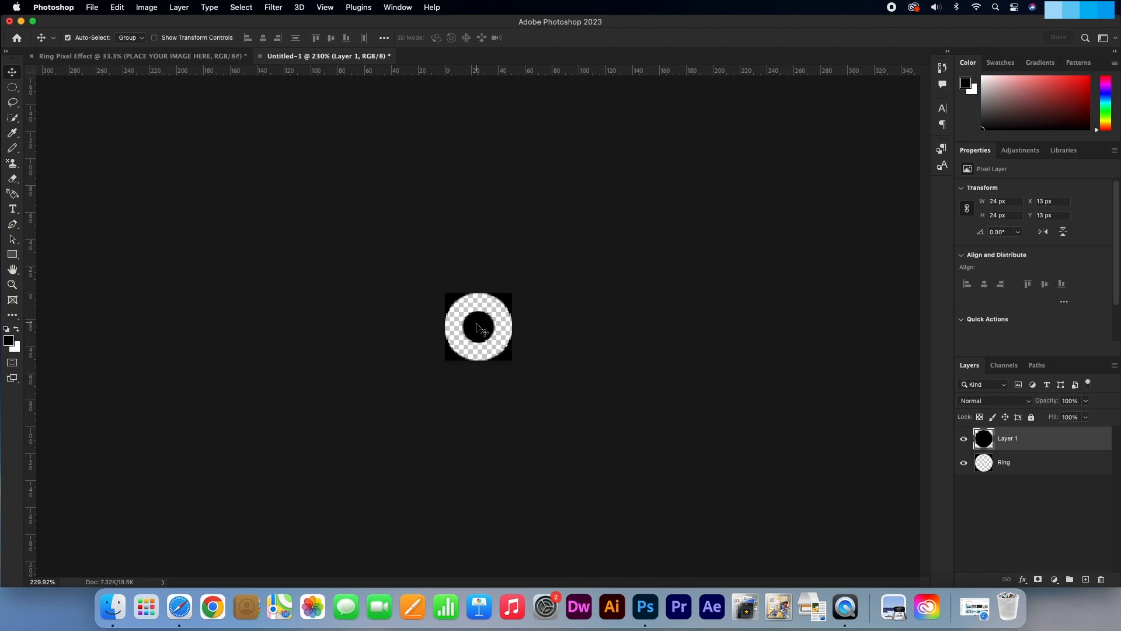
- Add a white (ffffff) Color Overlay at 100% opacity to the Ring layer and copy the effect to the inner circle's layer
{"action": "left_click", "coordinate": [1031, 464]}
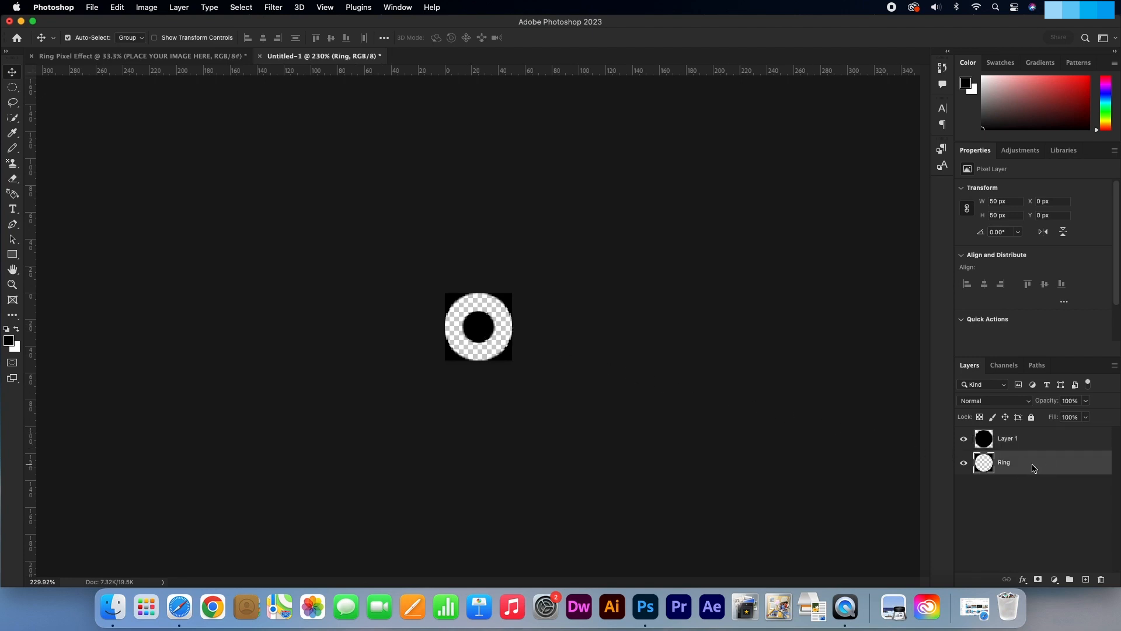
{"action": "double_click", "coordinate": [1032, 464]}
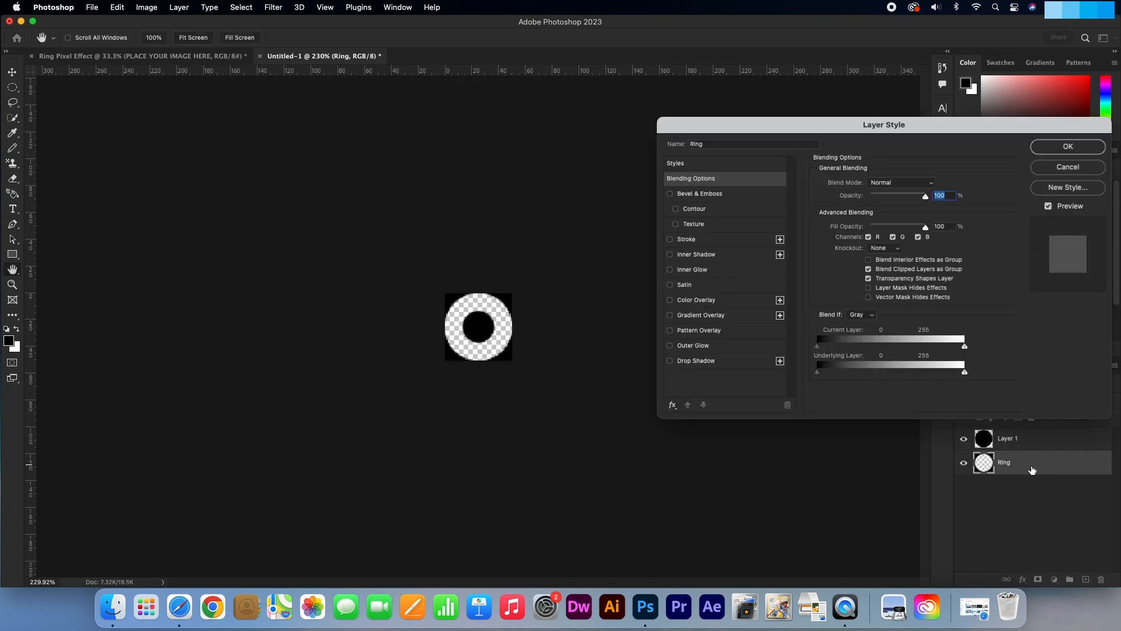
{"action": "left_click", "coordinate": [670, 299]}
{"action": "left_click", "coordinate": [724, 304]}
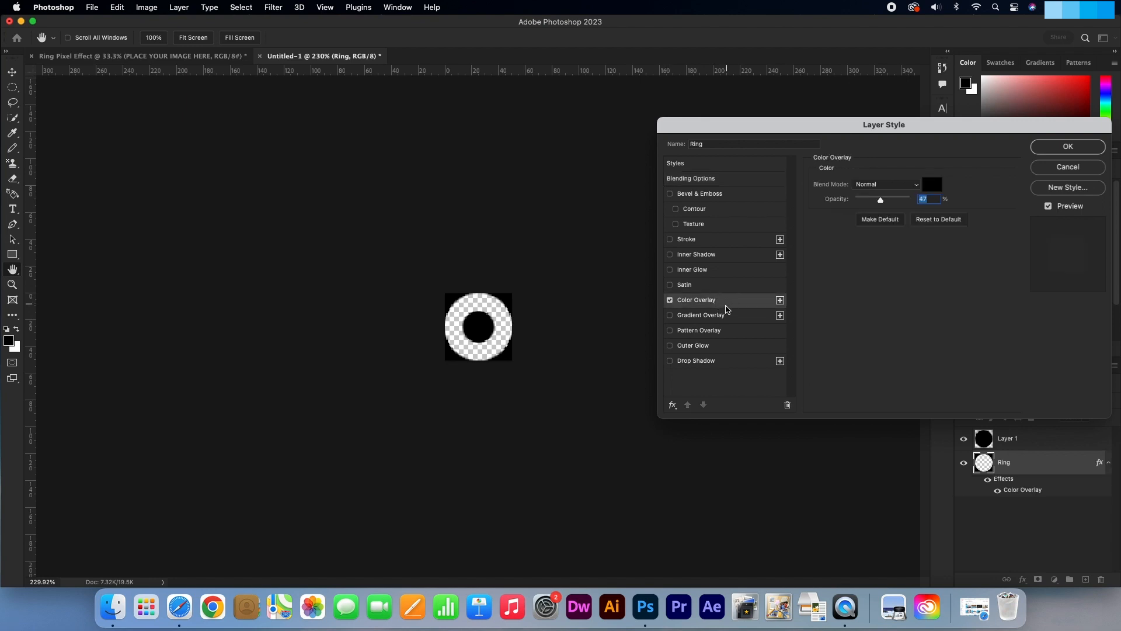
{"action": "left_click", "coordinate": [933, 185]}
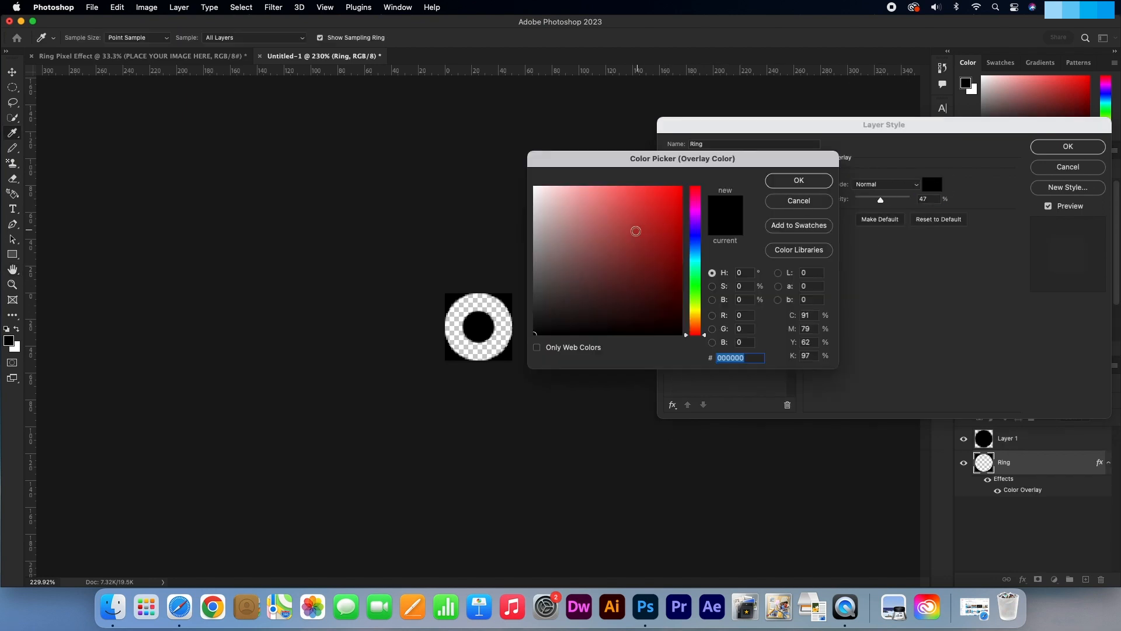
{"action": "left_click_drag", "start_coordinate": [636, 230], "coordinate": [518, 172]}
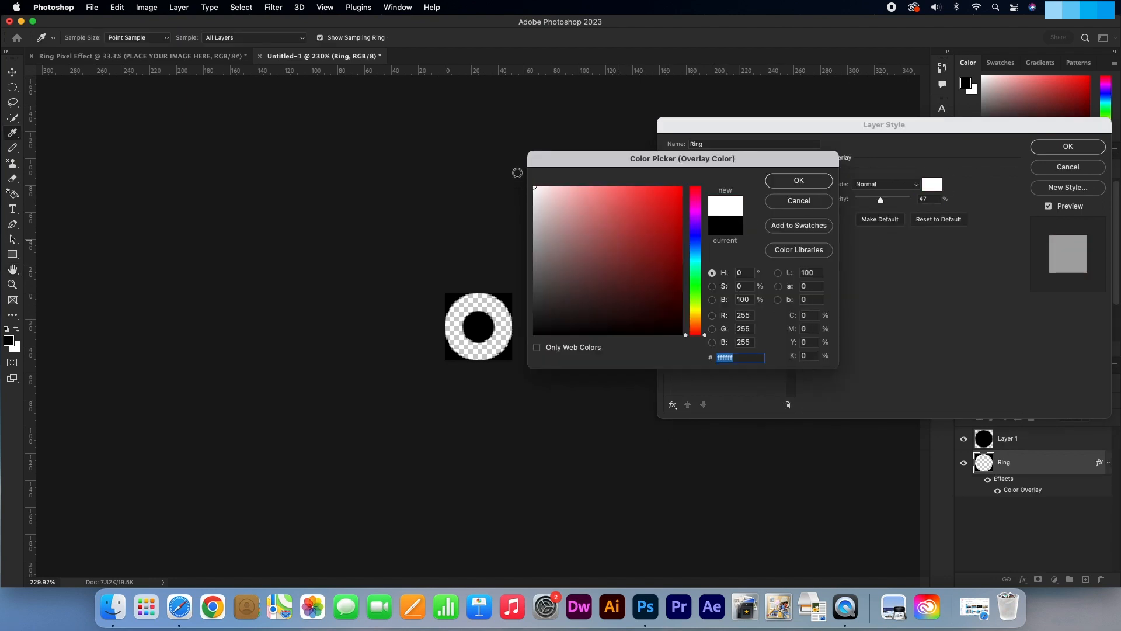
{"action": "left_click", "coordinate": [798, 181]}
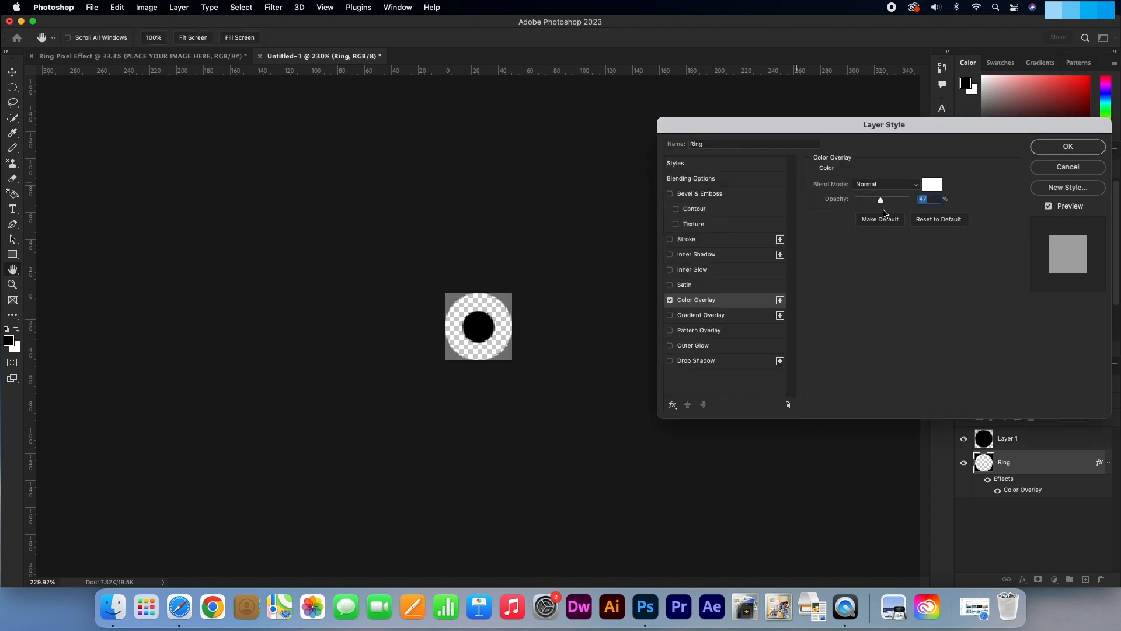
{"action": "left_click_drag", "start_coordinate": [881, 199], "coordinate": [925, 201]}
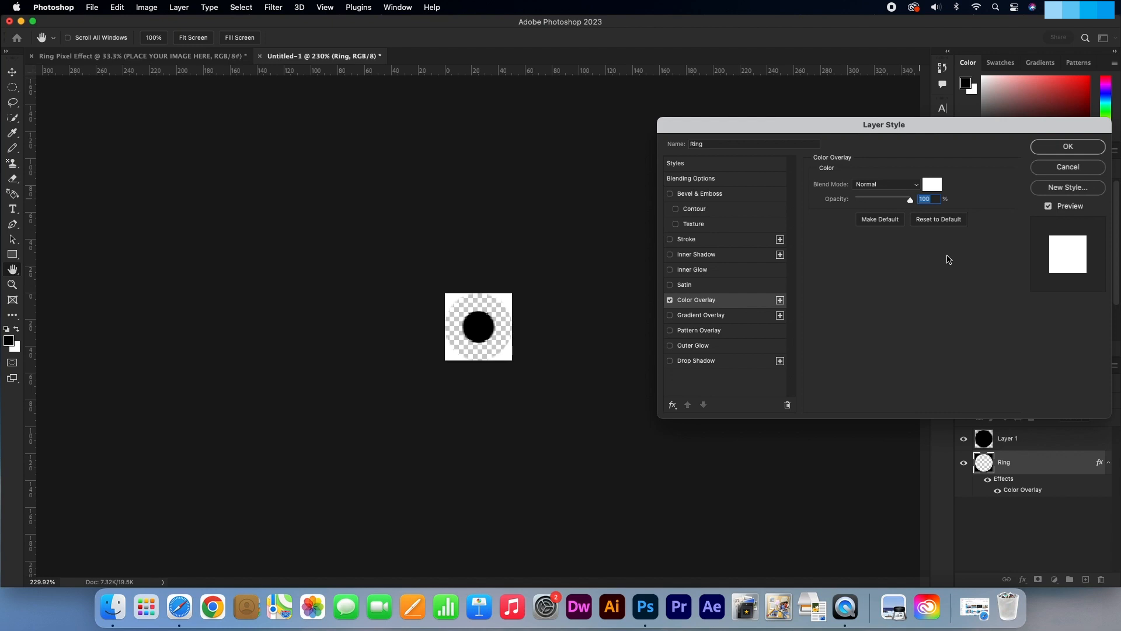
{"action": "left_click", "coordinate": [1068, 149]}
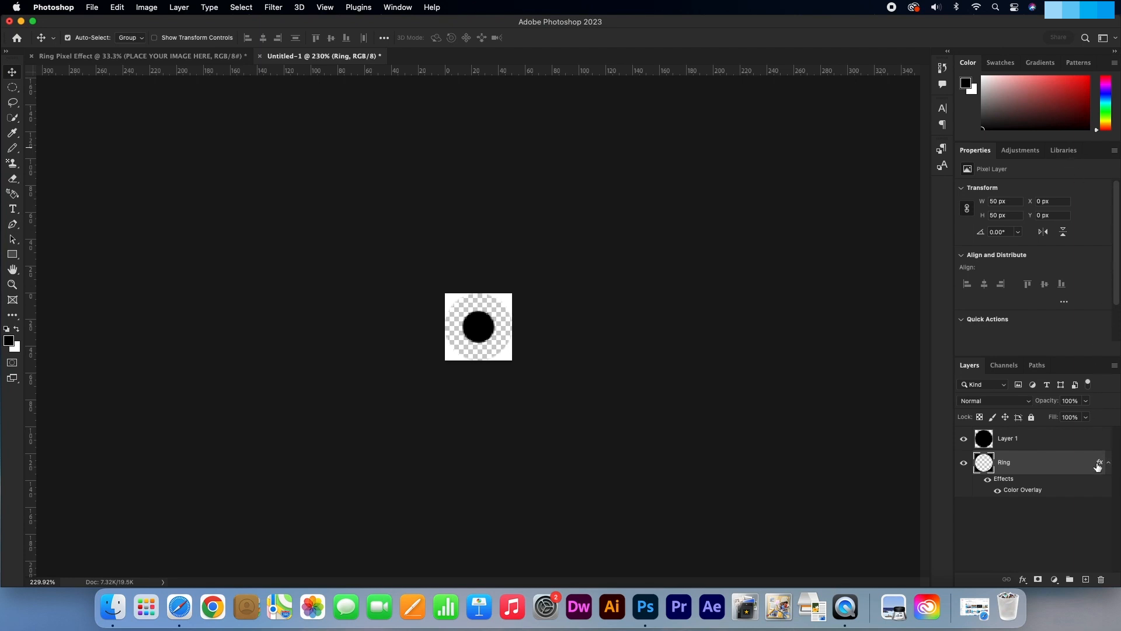
{"action": "left_click_drag", "start_coordinate": [1097, 465], "coordinate": [1098, 442]}
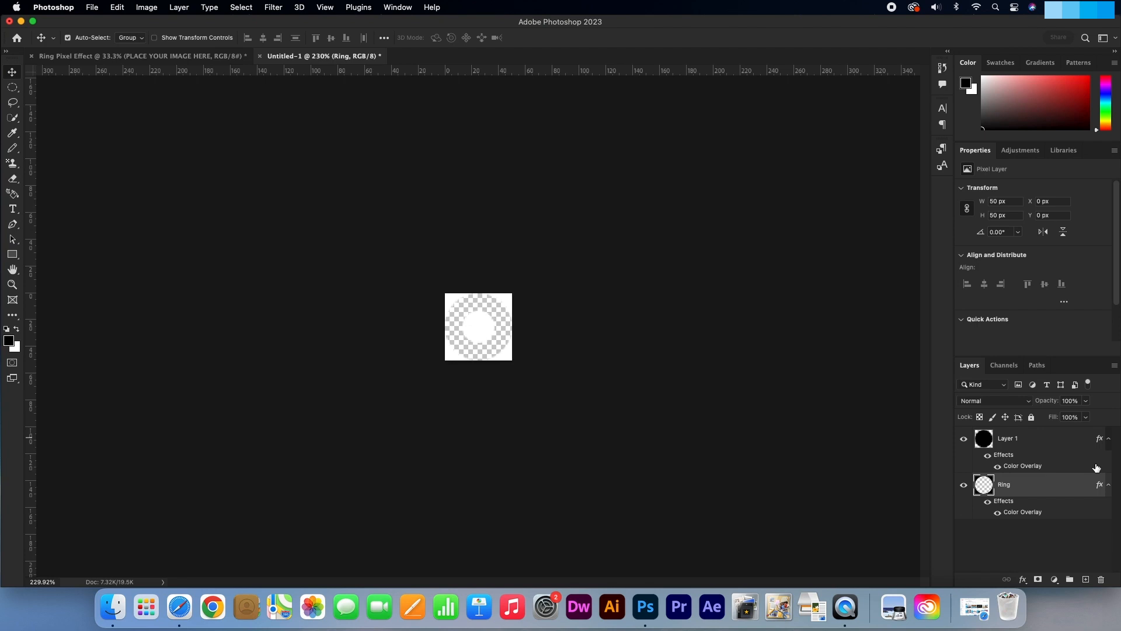
- Define the white version of the ring artwork as a pattern named White Ring
{"action": "left_click", "coordinate": [117, 7]}
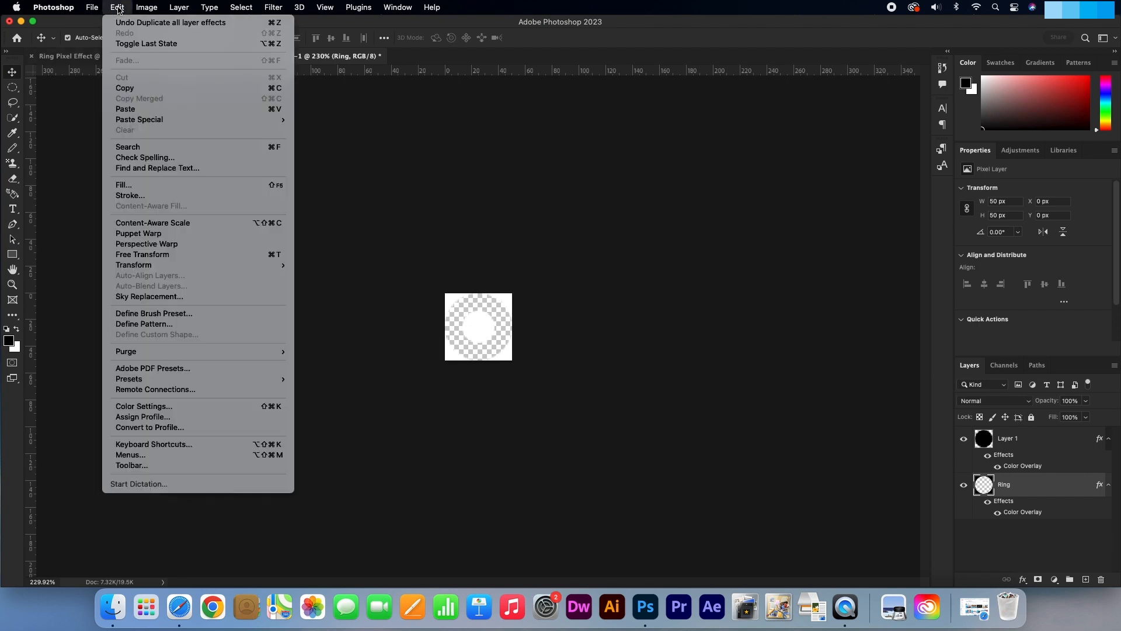
{"action": "left_click", "coordinate": [183, 324]}
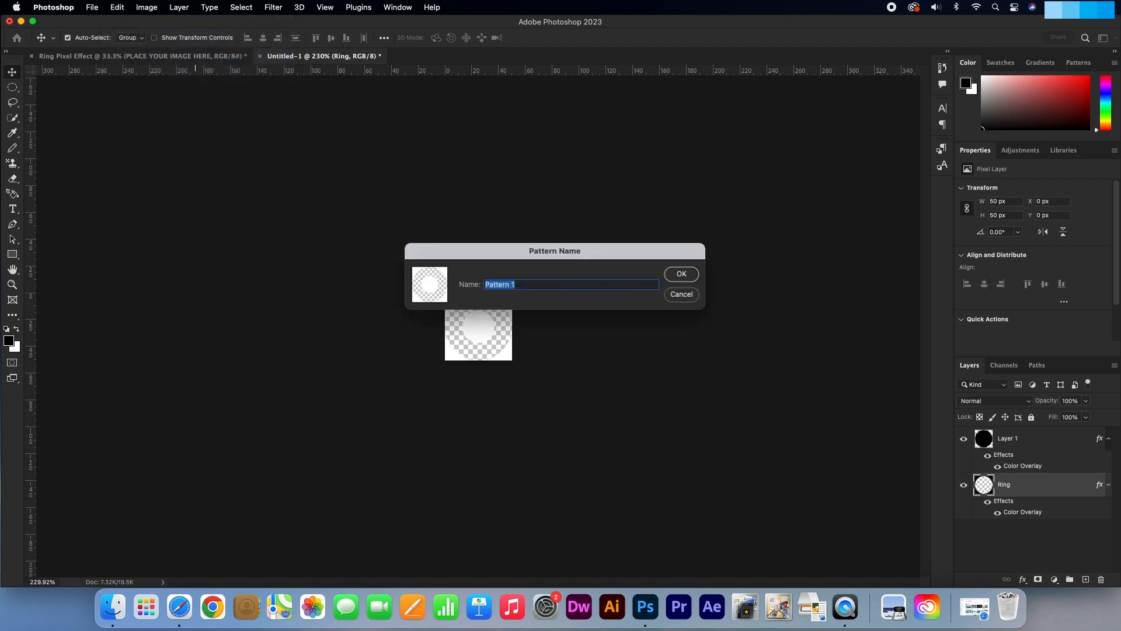
{"action": "type", "text": "White Ring"}
{"action": "key", "text": "Return"}
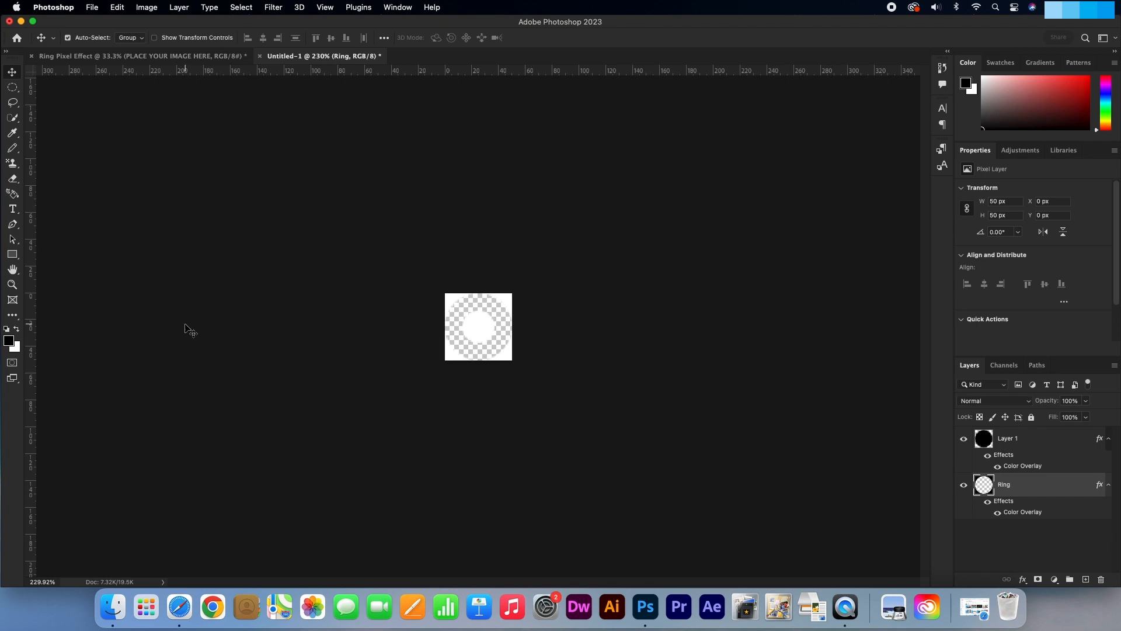
- Add a Pattern Overlay to the PLACE YOUR IMAGE HERE smart object using the white ring pattern at 100% opacity and 100% scale
{"action": "left_click", "coordinate": [188, 57]}
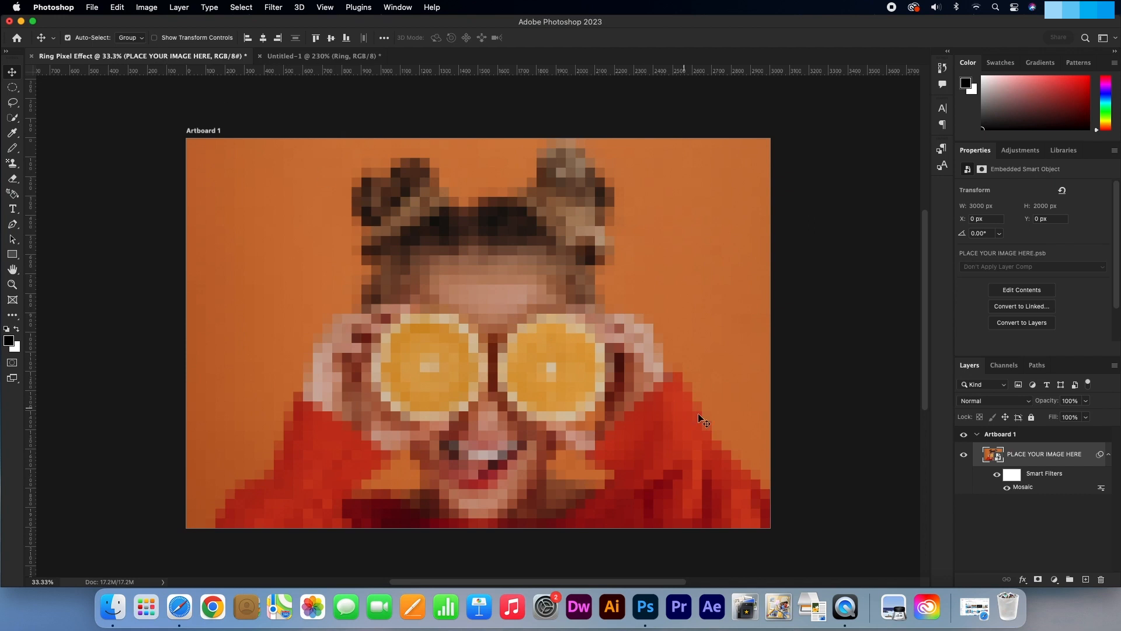
{"action": "left_click", "coordinate": [1087, 459]}
{"action": "left_click", "coordinate": [1088, 459]}
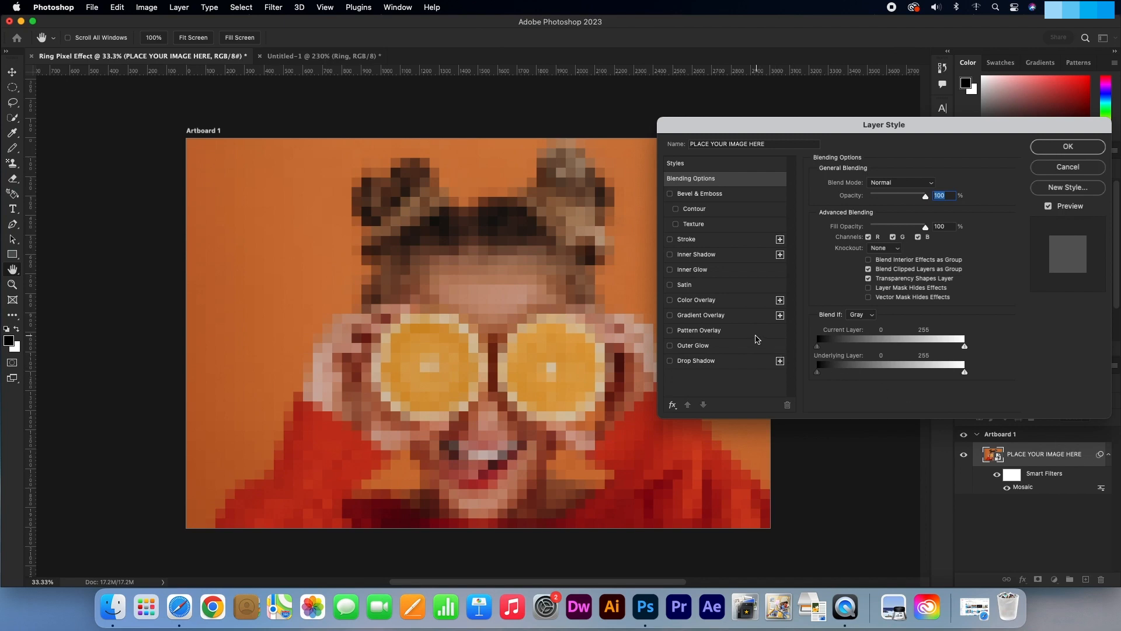
{"action": "left_click", "coordinate": [744, 333]}
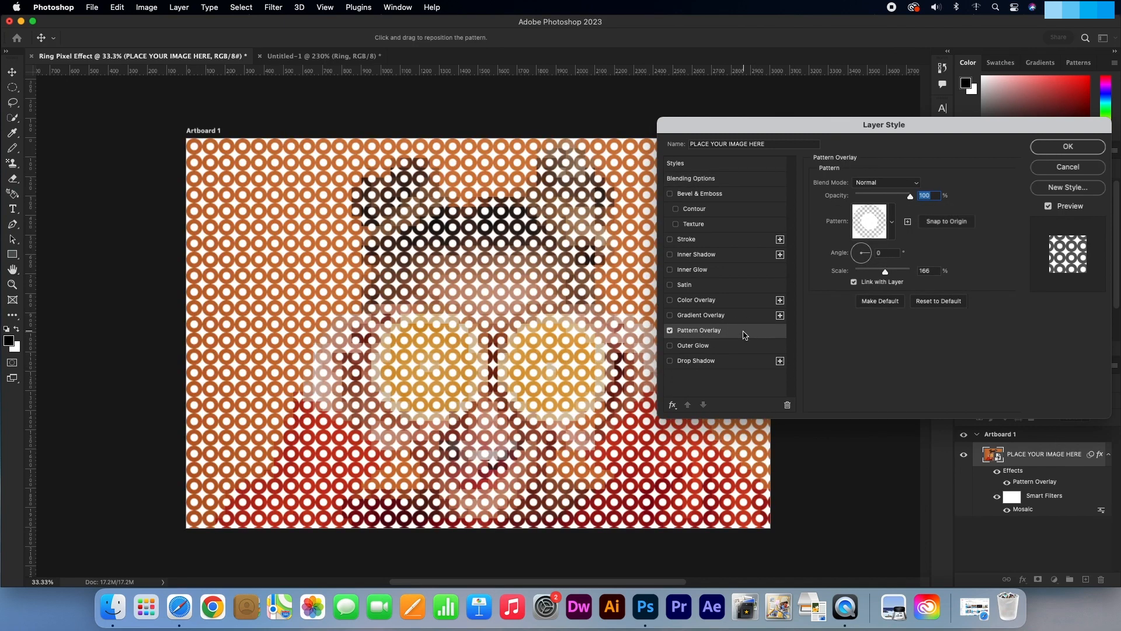
{"action": "left_click", "coordinate": [892, 222]}
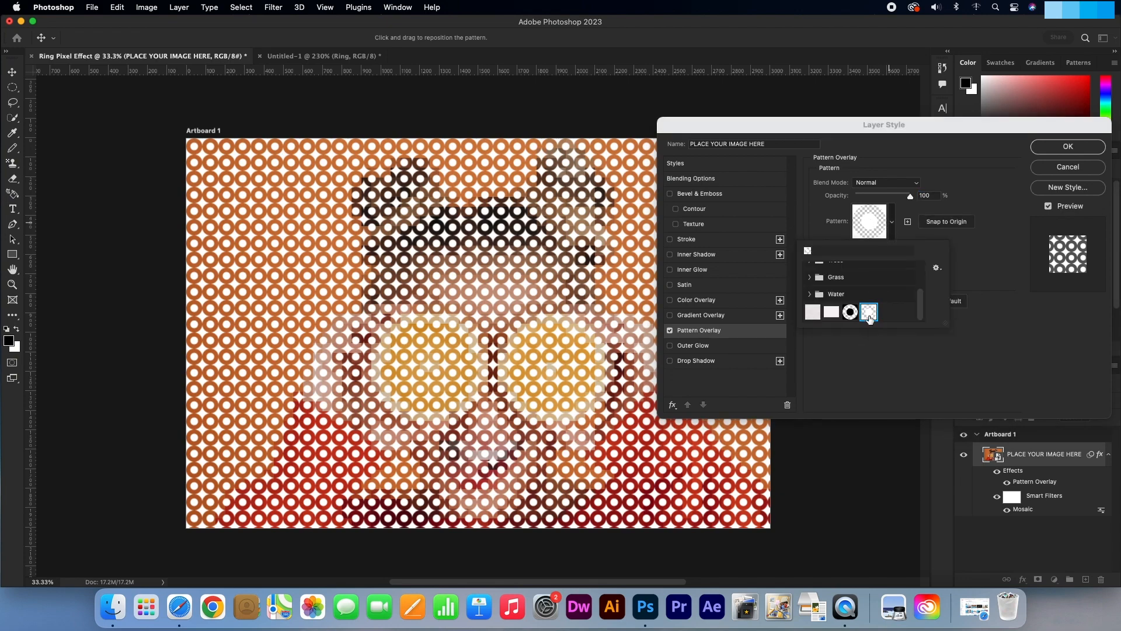
{"action": "left_click", "coordinate": [891, 225]}
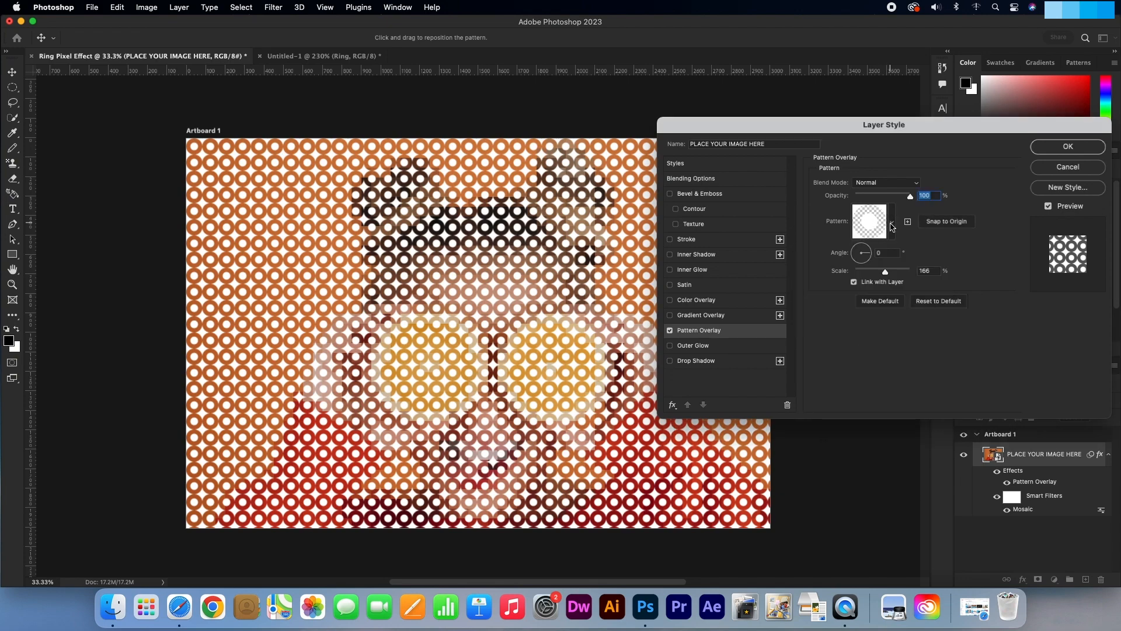
{"action": "left_click", "coordinate": [919, 273]}
{"action": "type", "text": "100"}
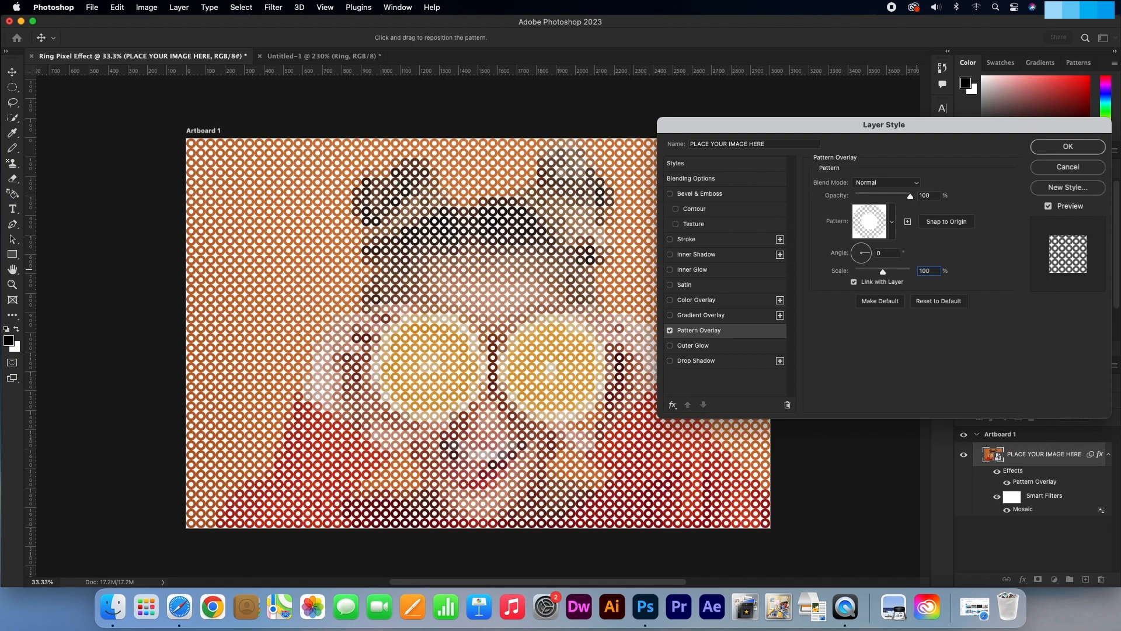
{"action": "left_click", "coordinate": [966, 270]}
{"action": "left_click", "coordinate": [1040, 151]}
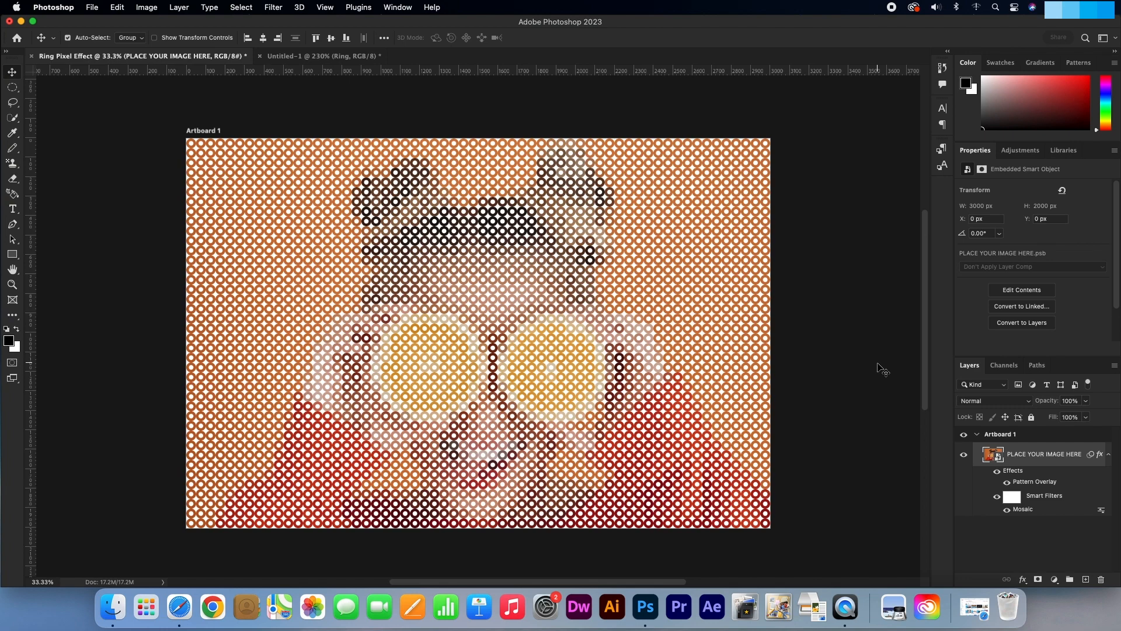
- Change the smart object's Pattern Overlay to the black Ring pattern
{"action": "double_click", "coordinate": [1083, 465]}
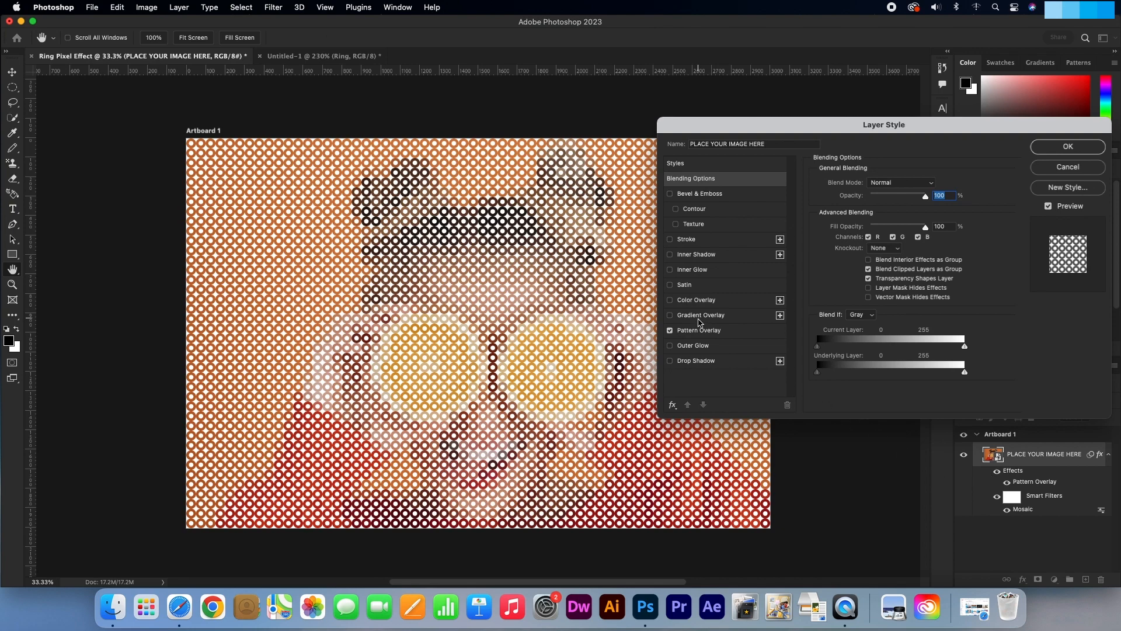
{"action": "left_click", "coordinate": [736, 332]}
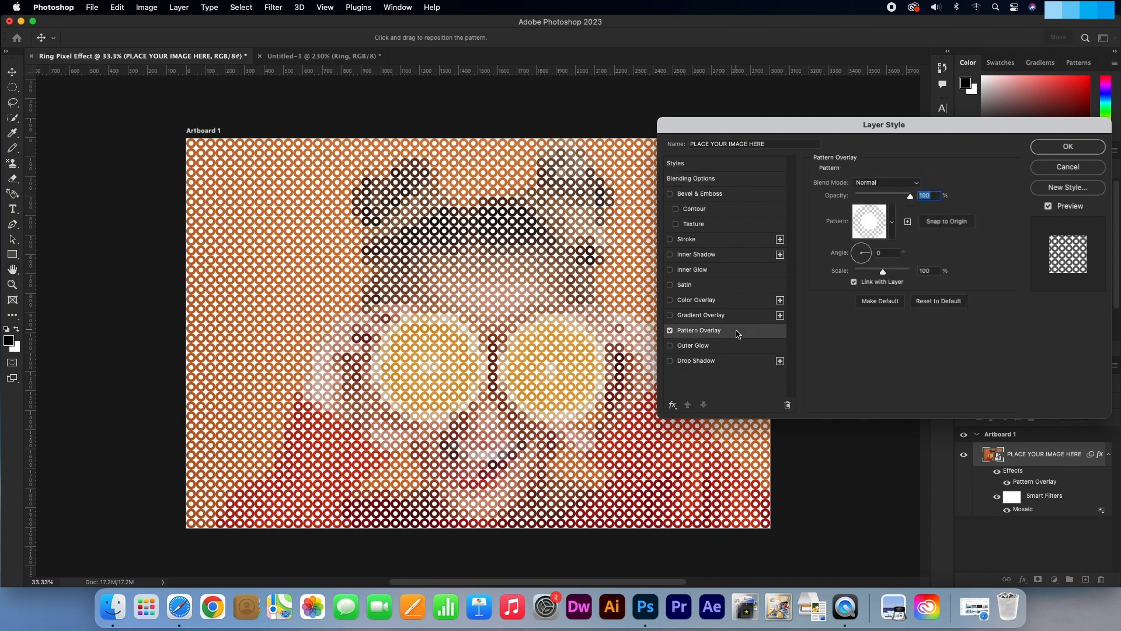
{"action": "left_click", "coordinate": [892, 222]}
{"action": "left_click", "coordinate": [850, 314]}
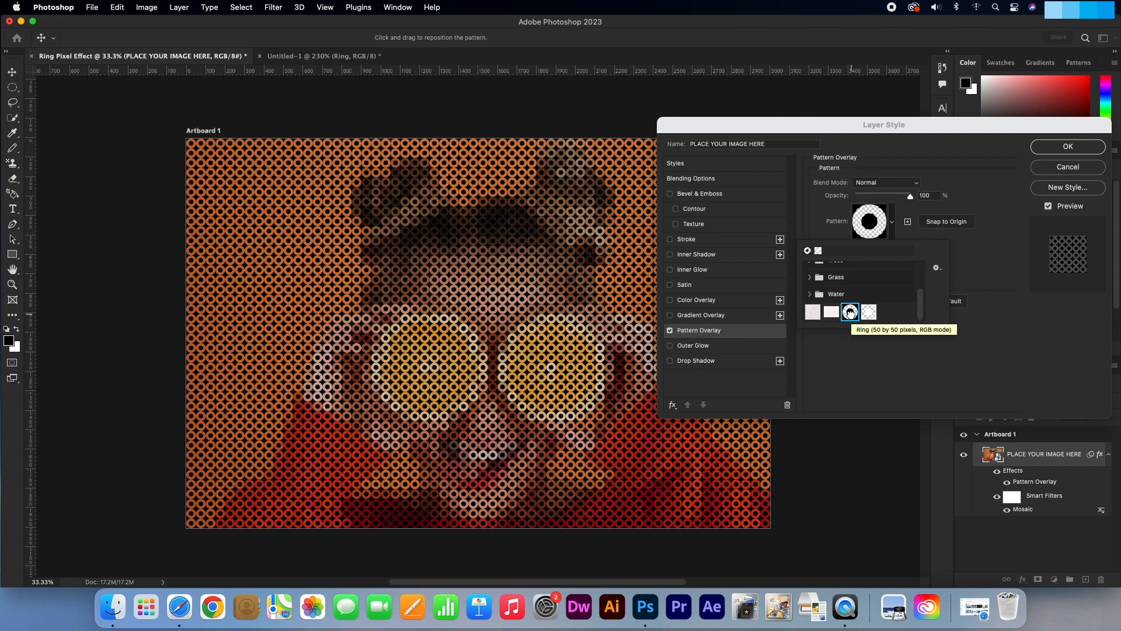
{"action": "left_click", "coordinate": [1075, 149]}
{"action": "left_click", "coordinate": [1074, 149]}
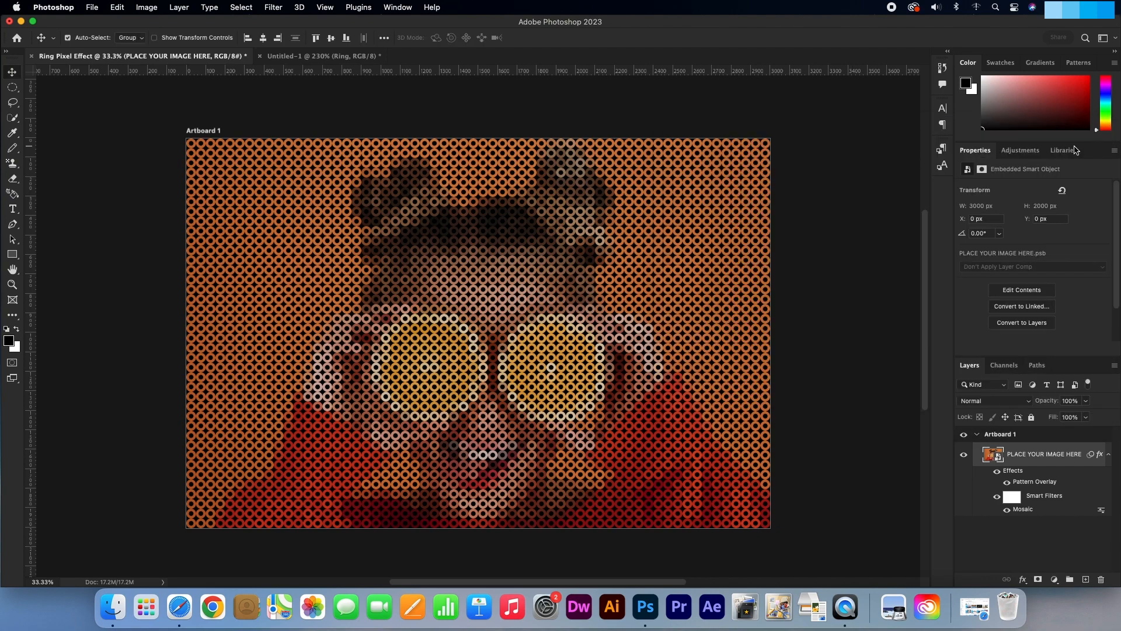
- Resize the white ring document to 25 × 25 px
{"action": "left_click", "coordinate": [327, 56]}
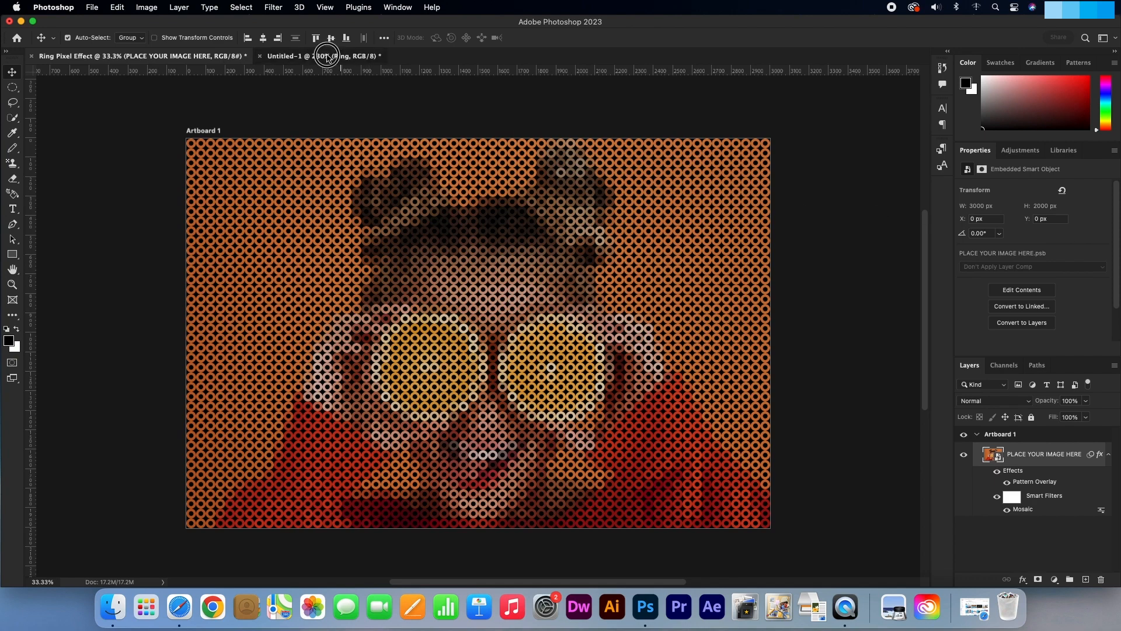
{"action": "left_click", "coordinate": [150, 9]}
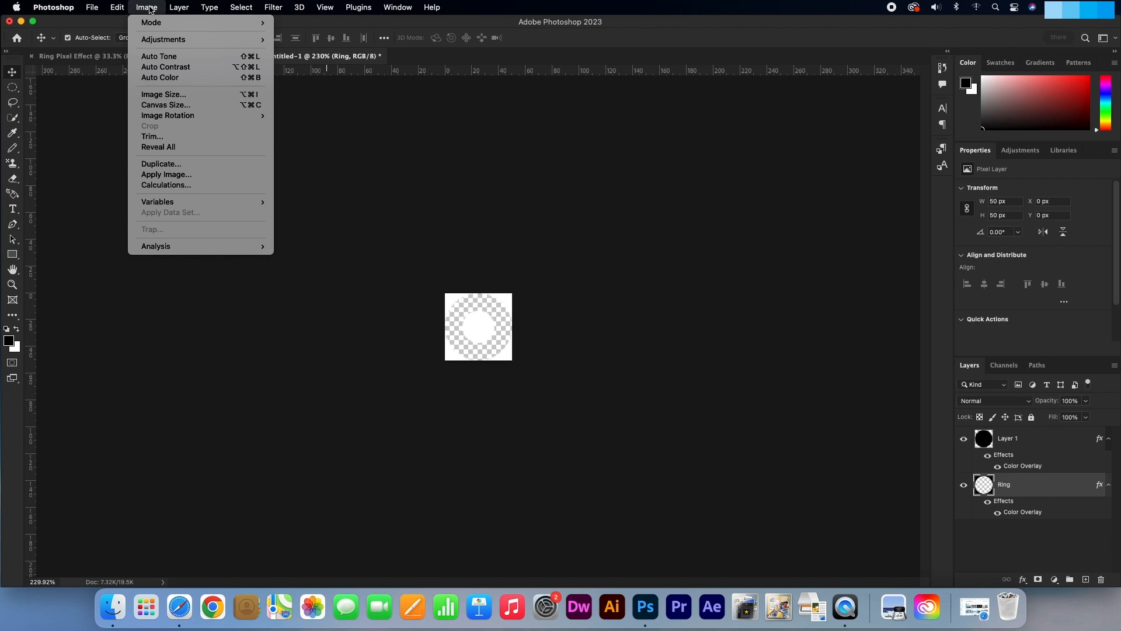
{"action": "left_click", "coordinate": [163, 94]}
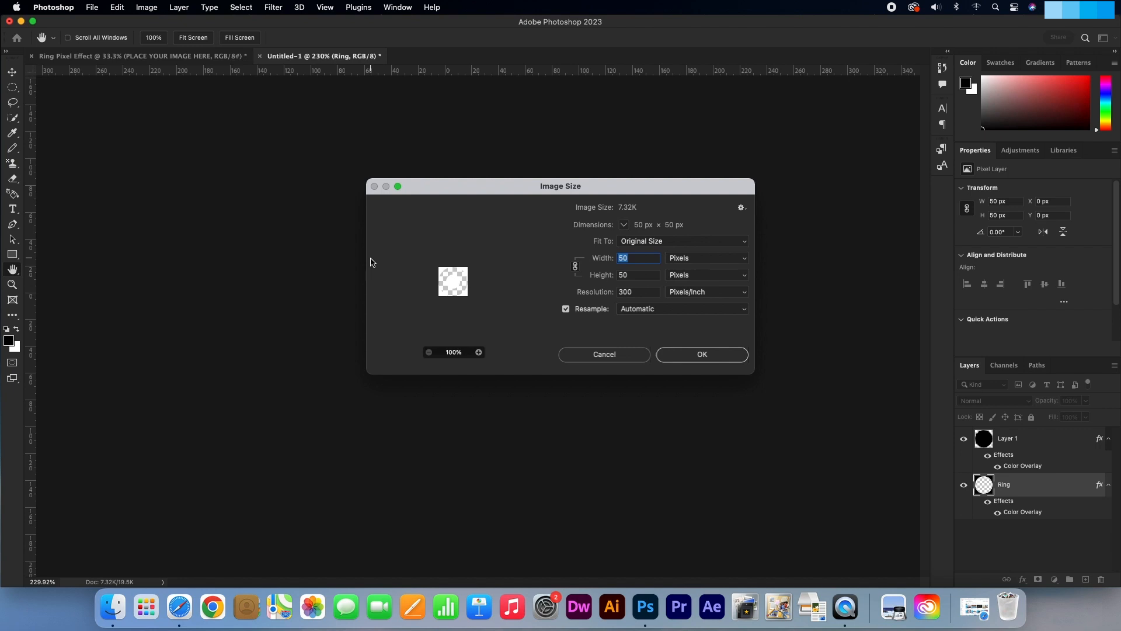
{"action": "type", "text": "25"}
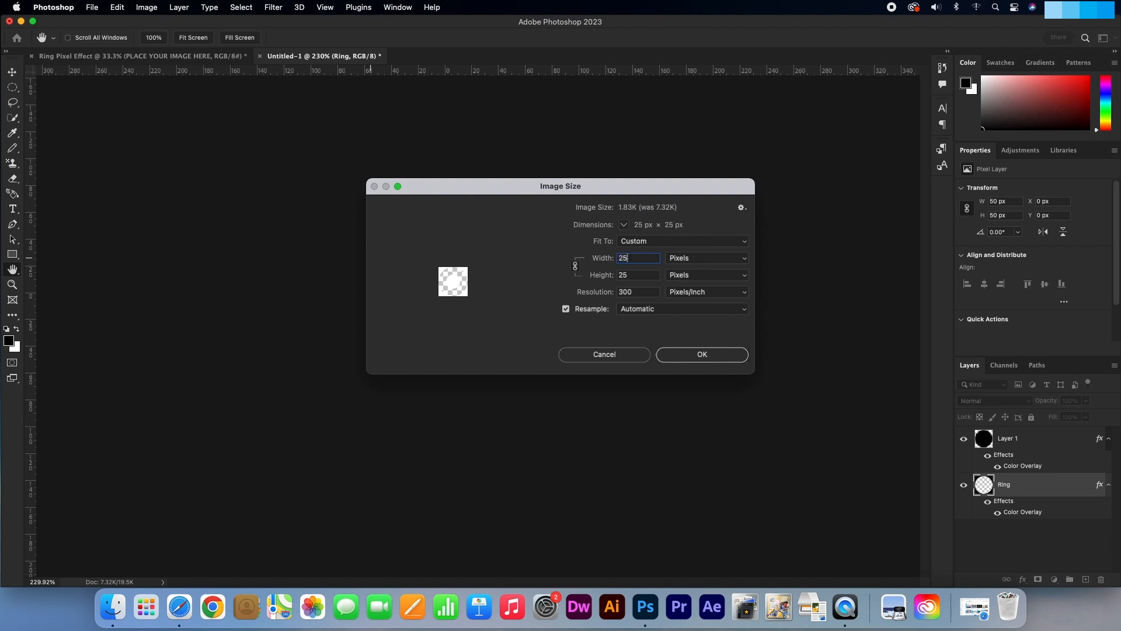
{"action": "left_click", "coordinate": [695, 353]}
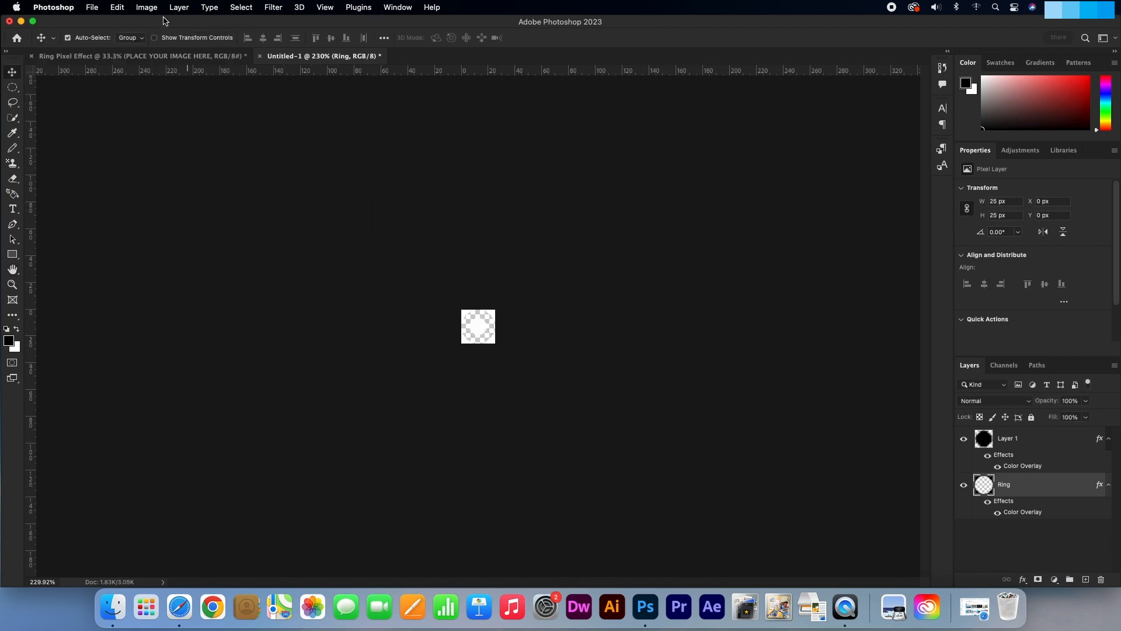
- Define the reduced white ring artwork as a pattern named White Ring 25px
{"action": "left_click", "coordinate": [120, 8]}
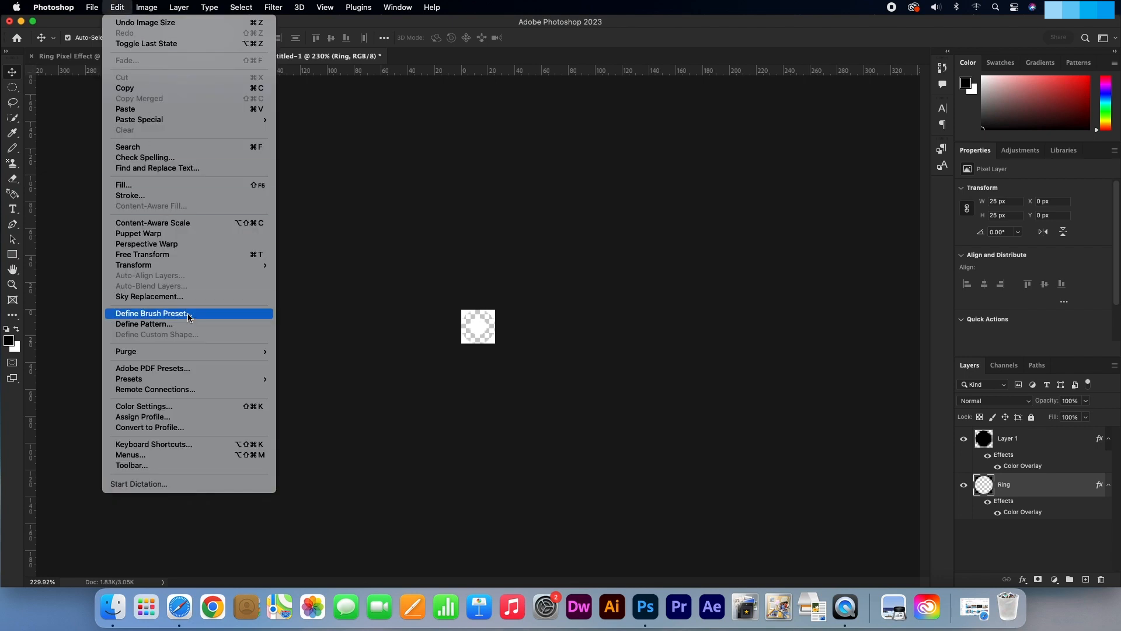
{"action": "left_click", "coordinate": [198, 328]}
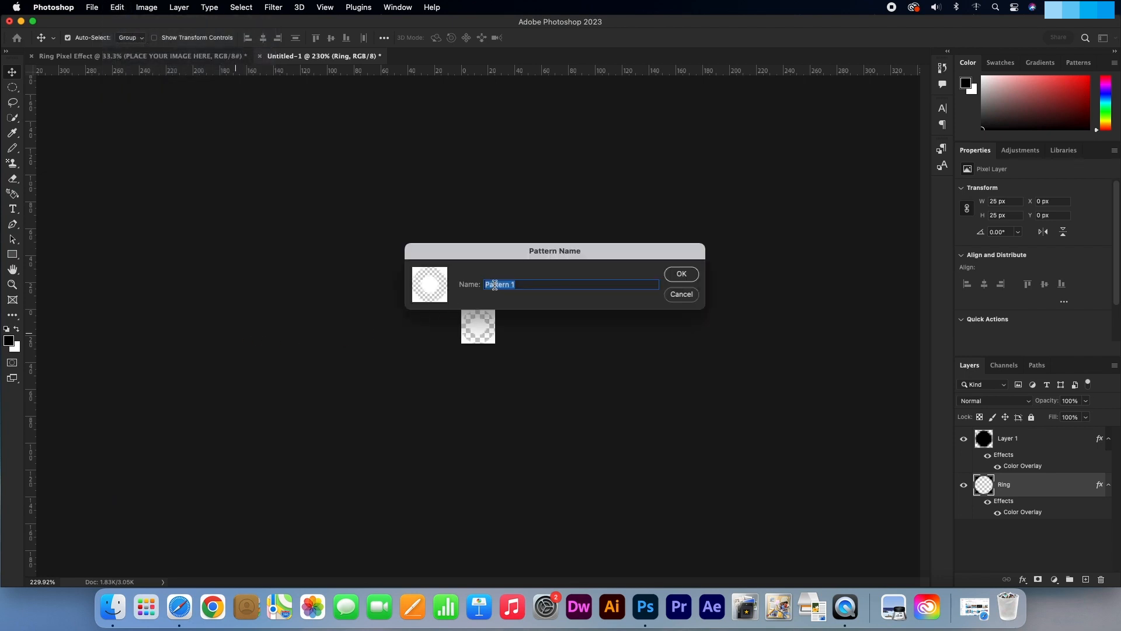
{"action": "type", "text": "White Ring 25px"}
{"action": "key", "text": "Return"}
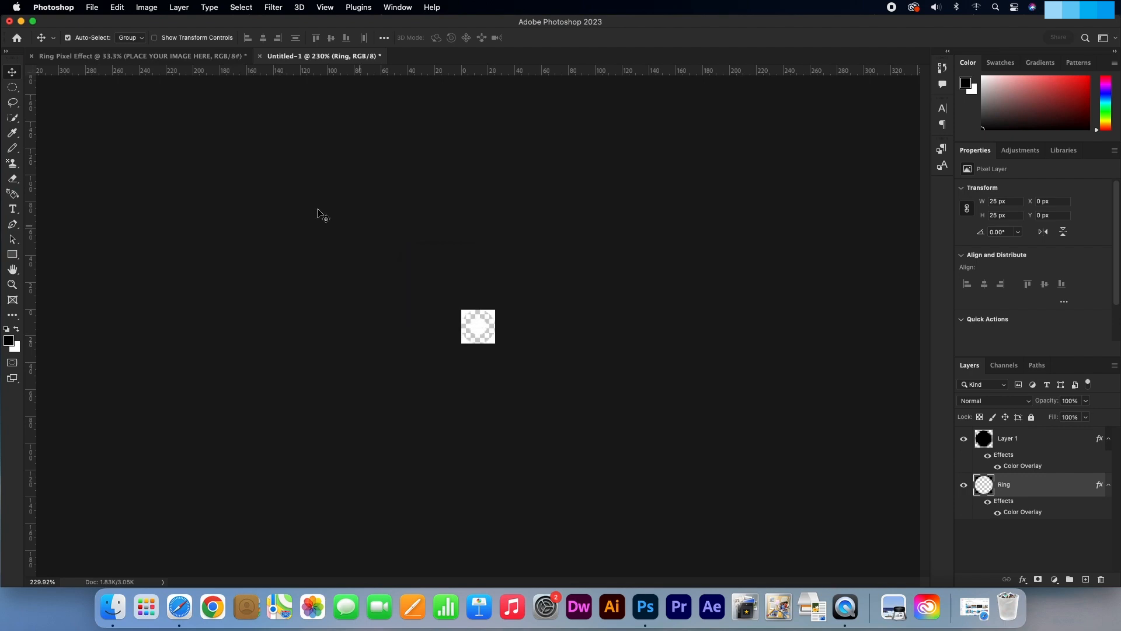
- Change the Pattern Overlay on the Ring Pixel Effect document's smart object to the White Ring 25px pattern
{"action": "left_click", "coordinate": [130, 58]}
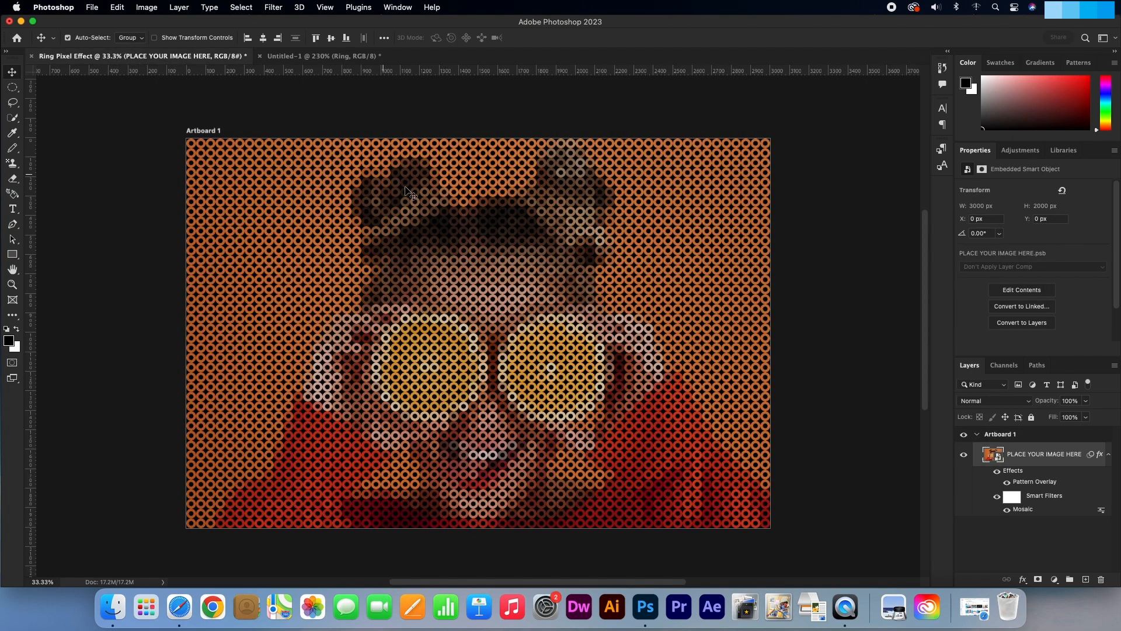
{"action": "double_click", "coordinate": [1080, 463]}
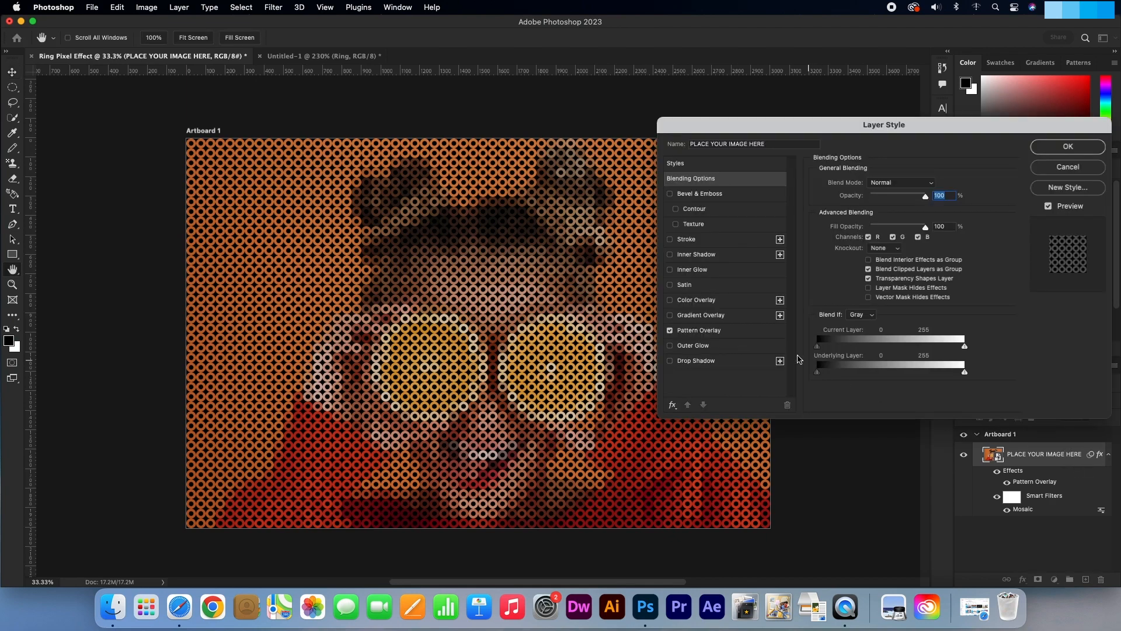
{"action": "left_click", "coordinate": [754, 336]}
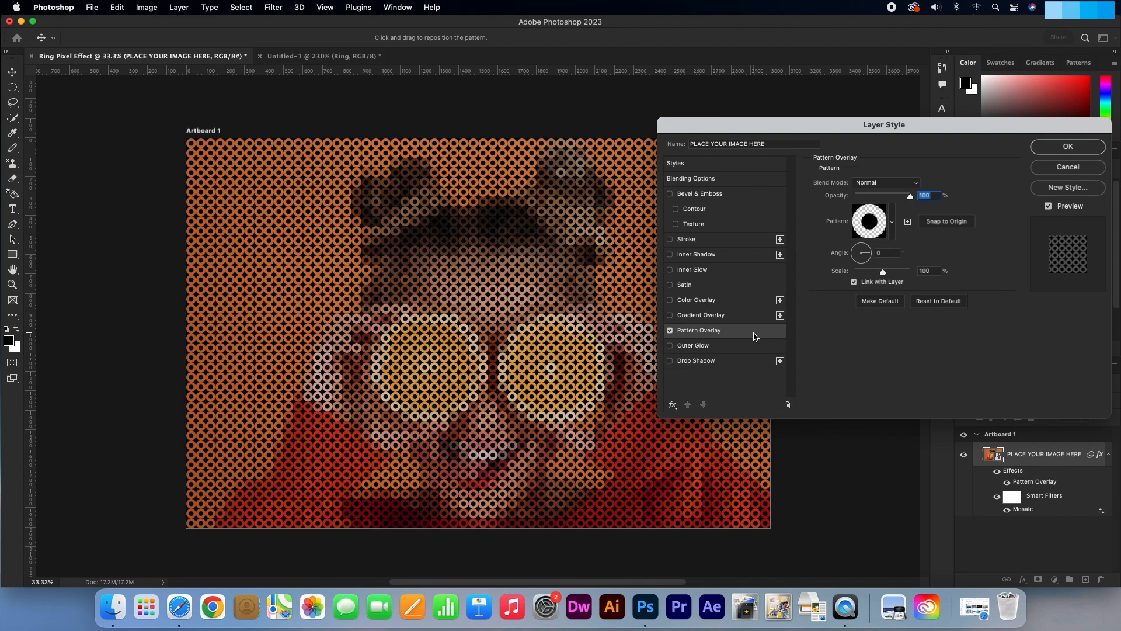
{"action": "left_click", "coordinate": [893, 223]}
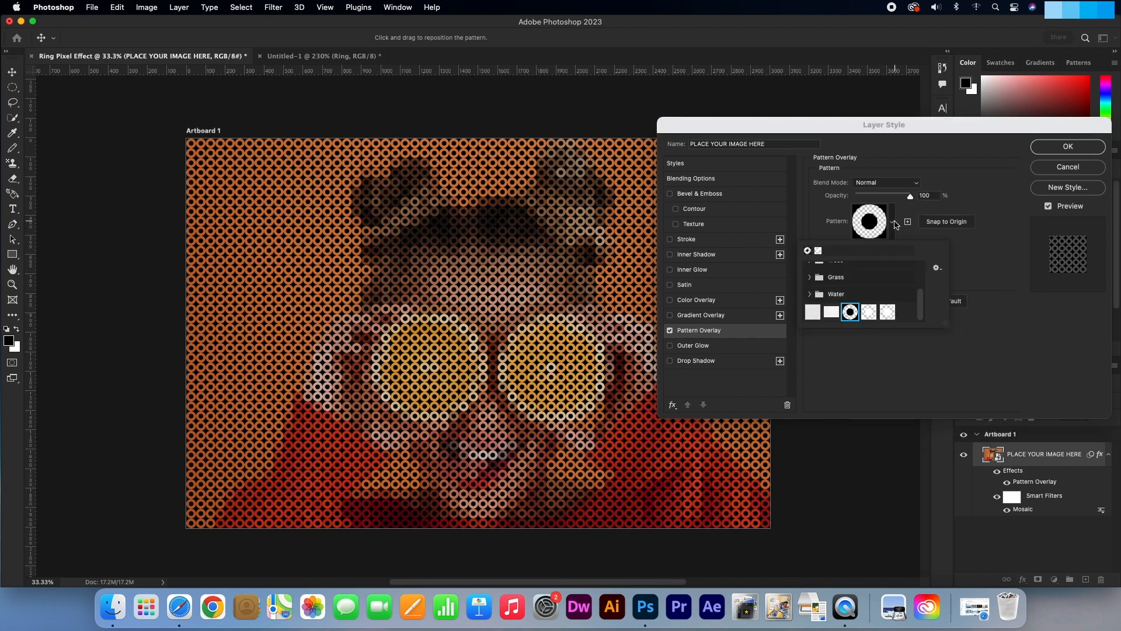
{"action": "left_click", "coordinate": [887, 311]}
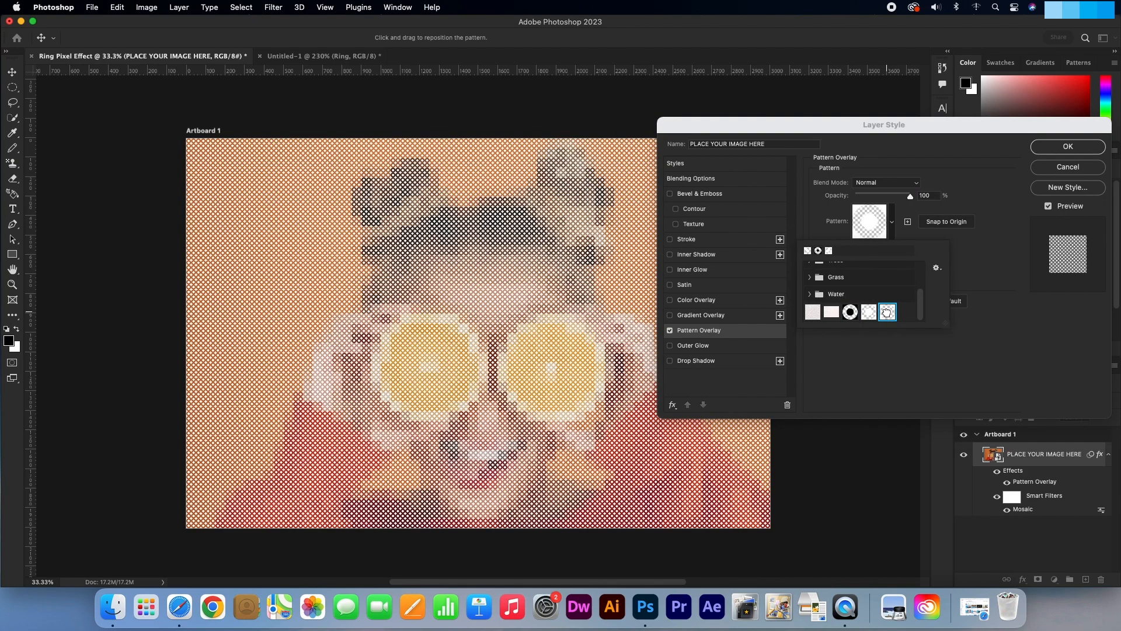
{"action": "left_click", "coordinate": [1042, 156]}
{"action": "left_click", "coordinate": [1051, 147]}
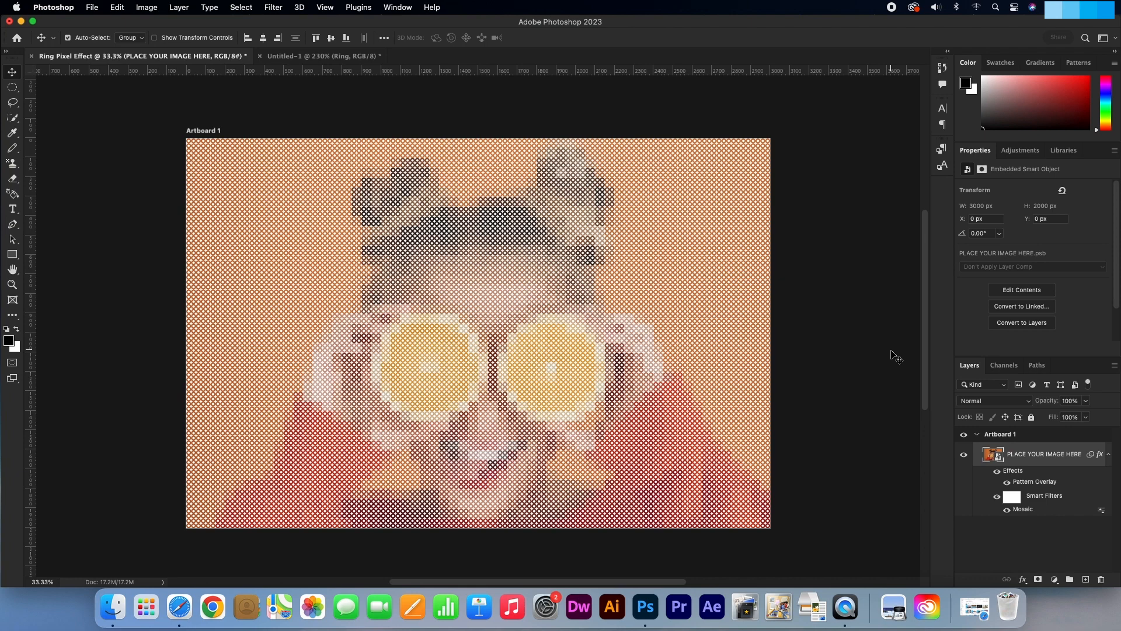
- Set the Mosaic smart filter's cell size to 25
{"action": "double_click", "coordinate": [1018, 510]}
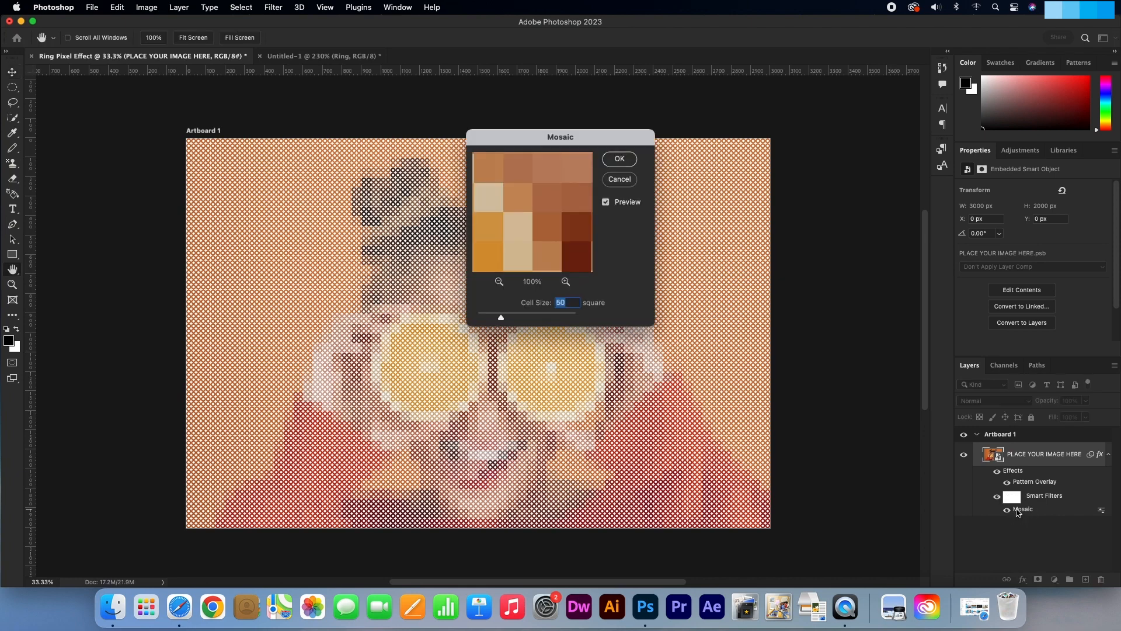
{"action": "type", "text": "25"}
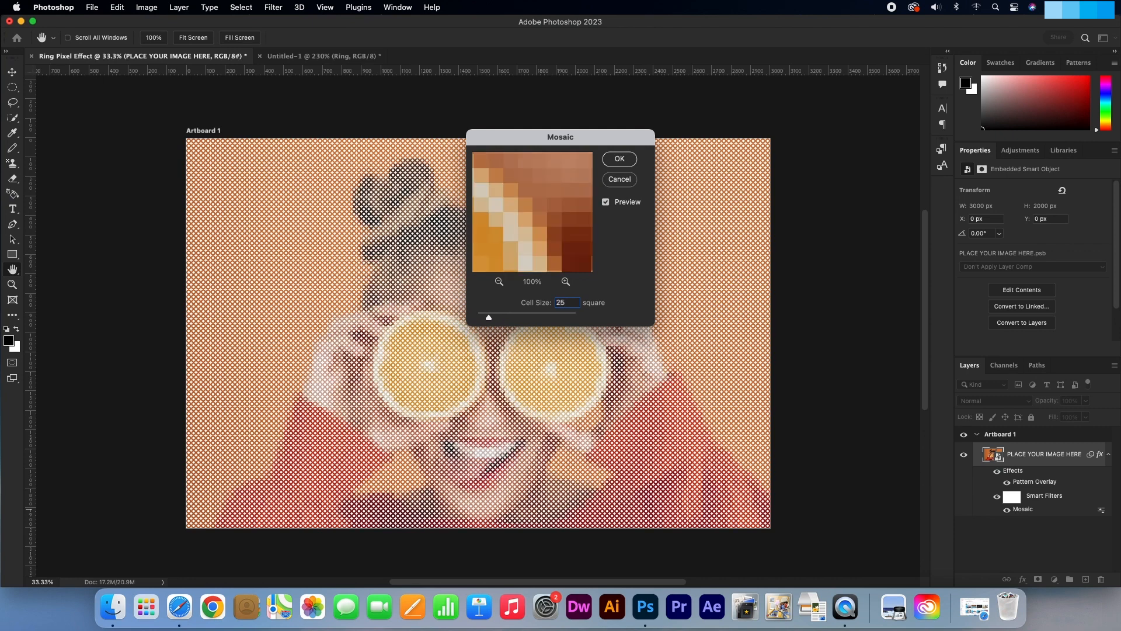
{"action": "left_click", "coordinate": [619, 159]}
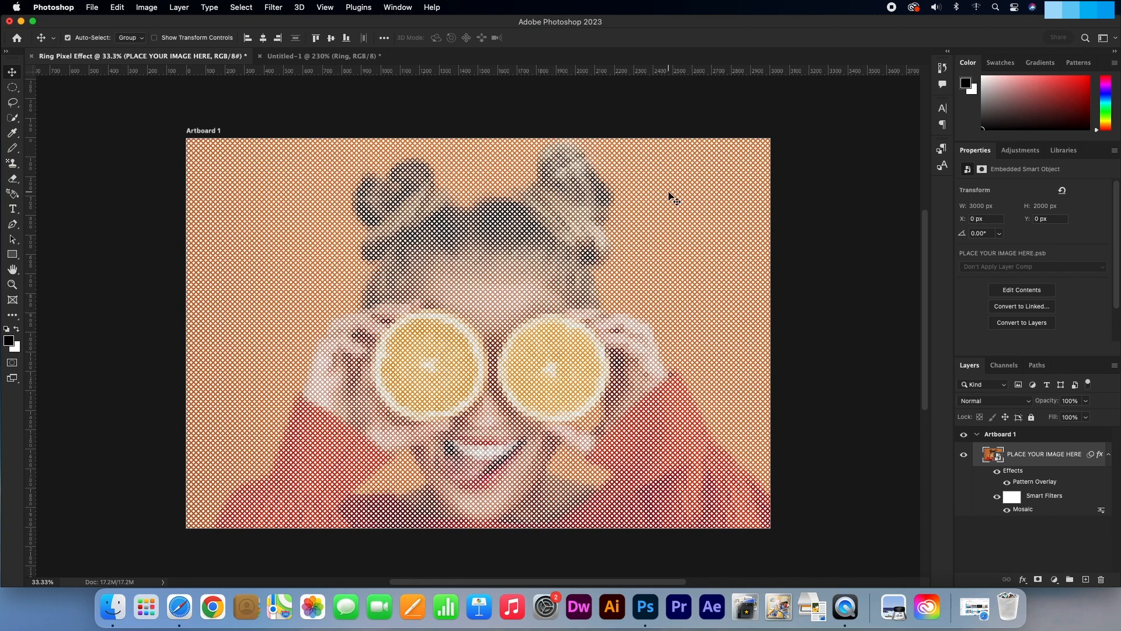
- Set the Mosaic smart filter's cell size to 50
{"action": "double_click", "coordinate": [1021, 509]}
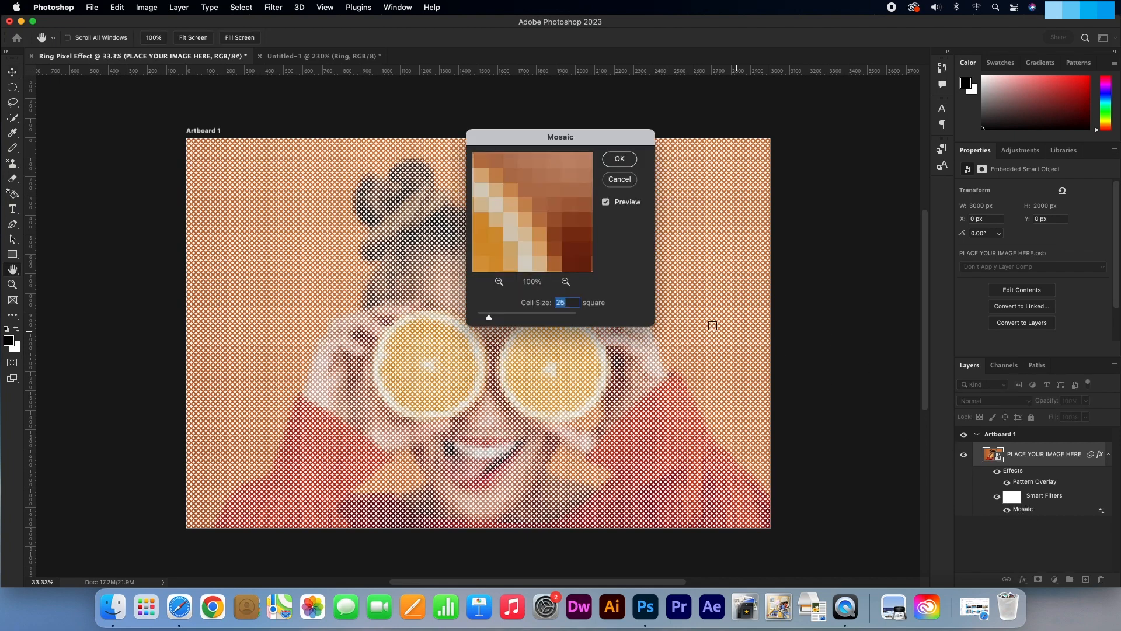
{"action": "type", "text": "50"}
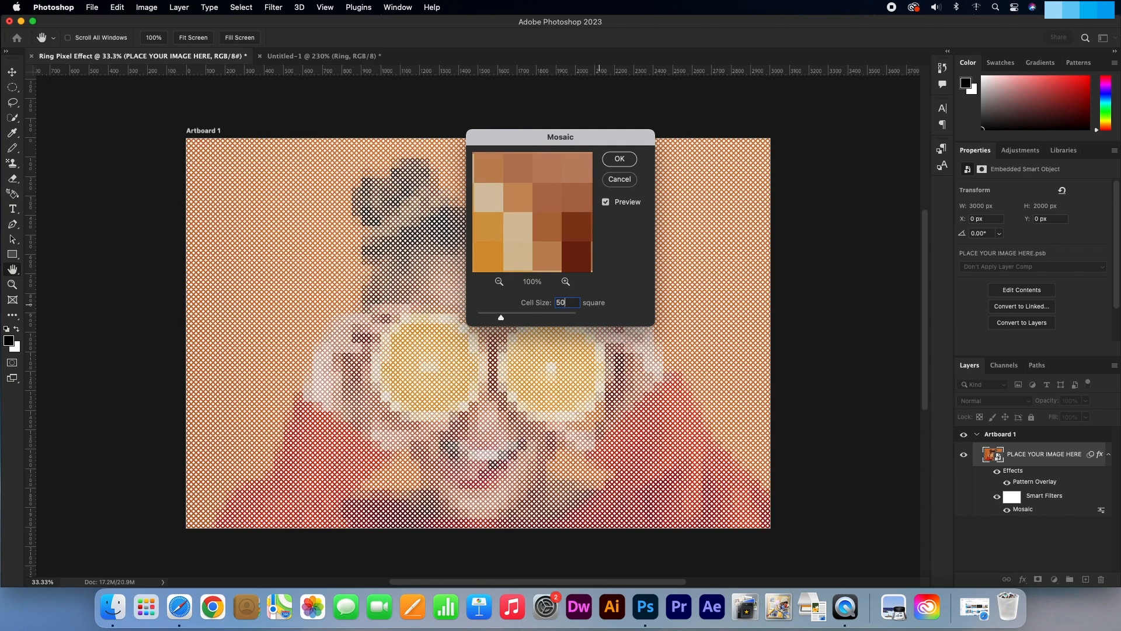
{"action": "key", "text": "Return"}
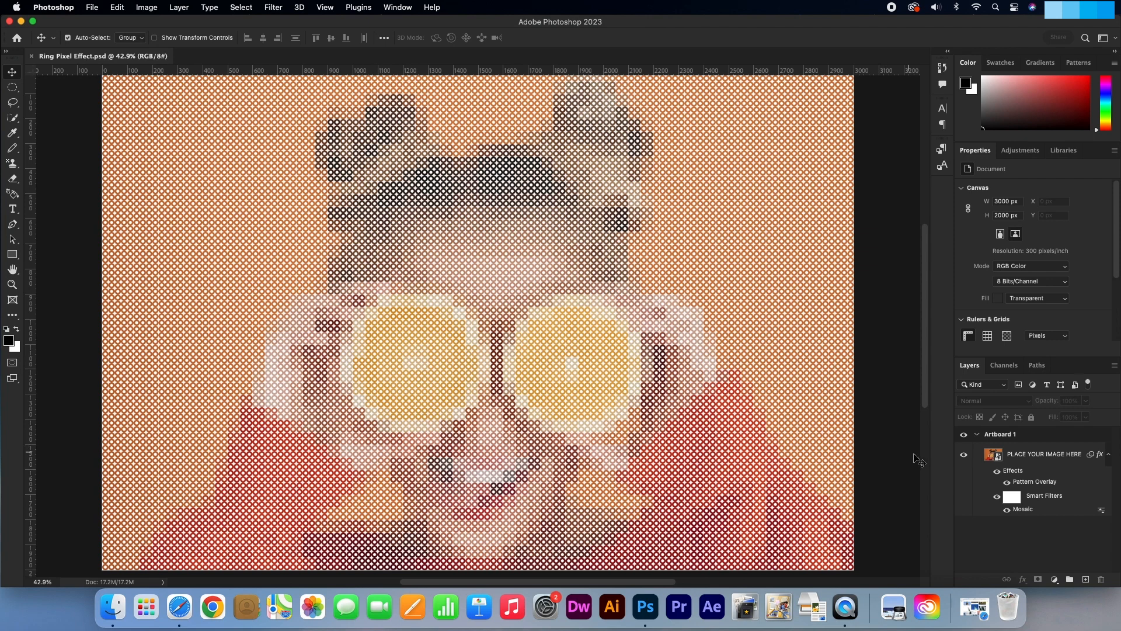
- Open the smart object's contents, show the Layer 1 portrait, save, and return to the Ring Pixel Effect document
{"action": "left_click", "coordinate": [987, 458]}
{"action": "double_click", "coordinate": [987, 457]}
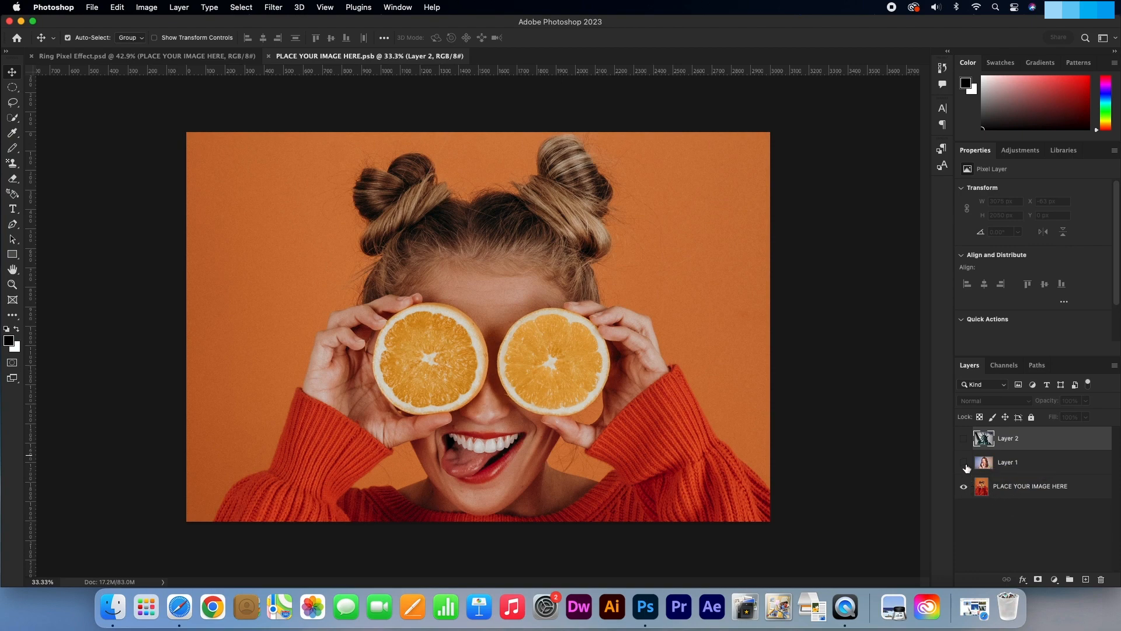
{"action": "left_click", "coordinate": [964, 463]}
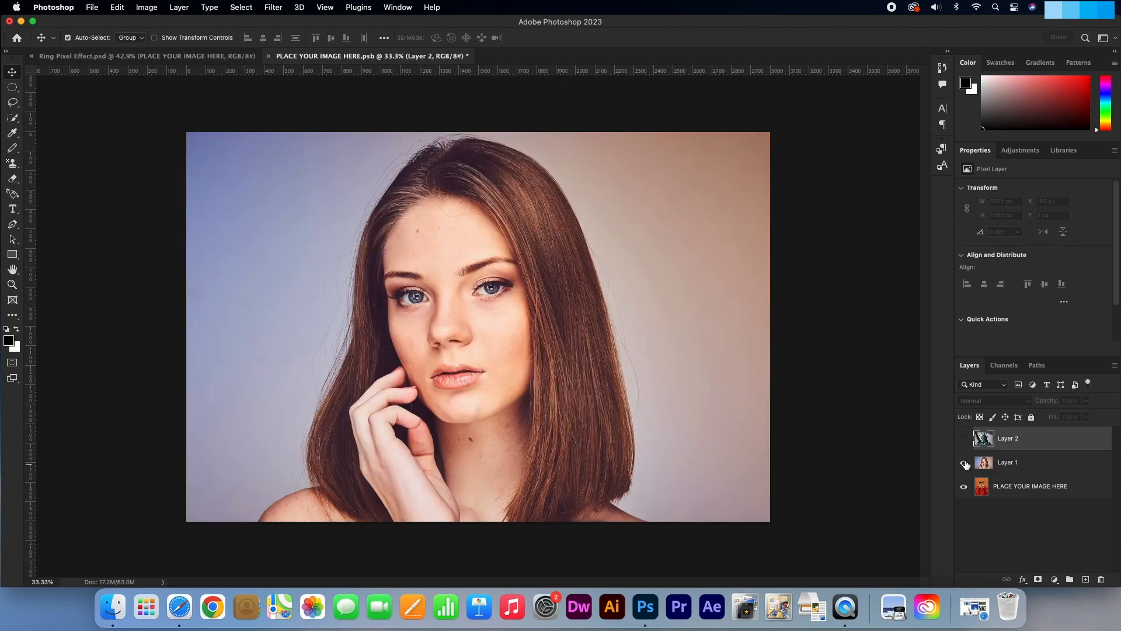
{"action": "key", "text": "super+s"}
{"action": "left_click", "coordinate": [200, 56]}
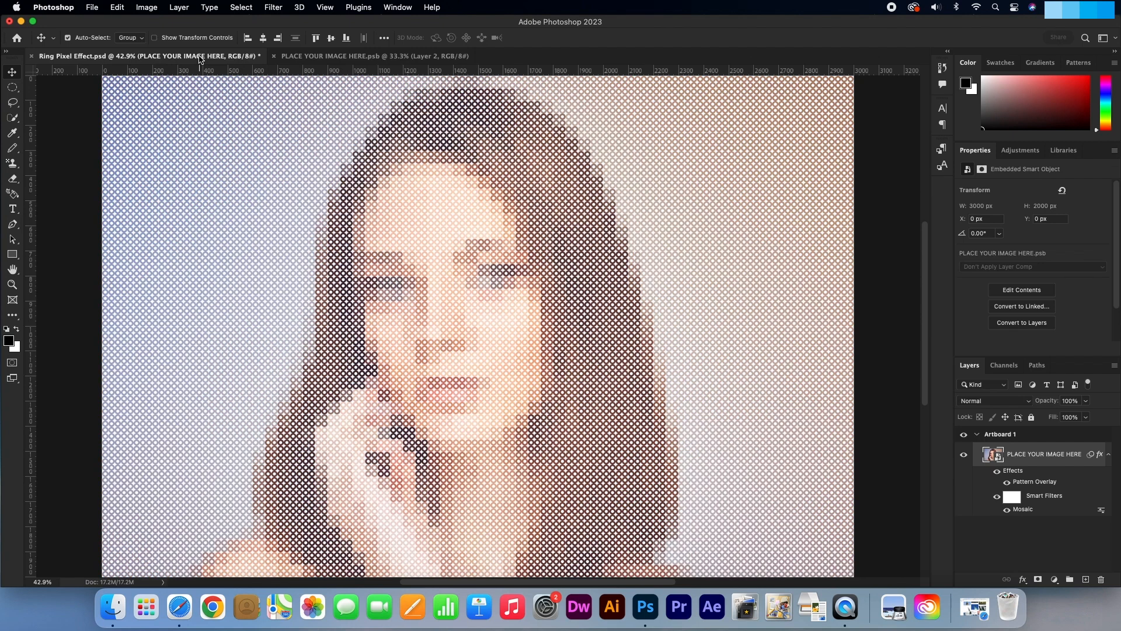
- Show the Layer 2 statue photo in the smart object's contents, save, view the updated effect, and close the contents document
{"action": "left_click", "coordinate": [328, 56]}
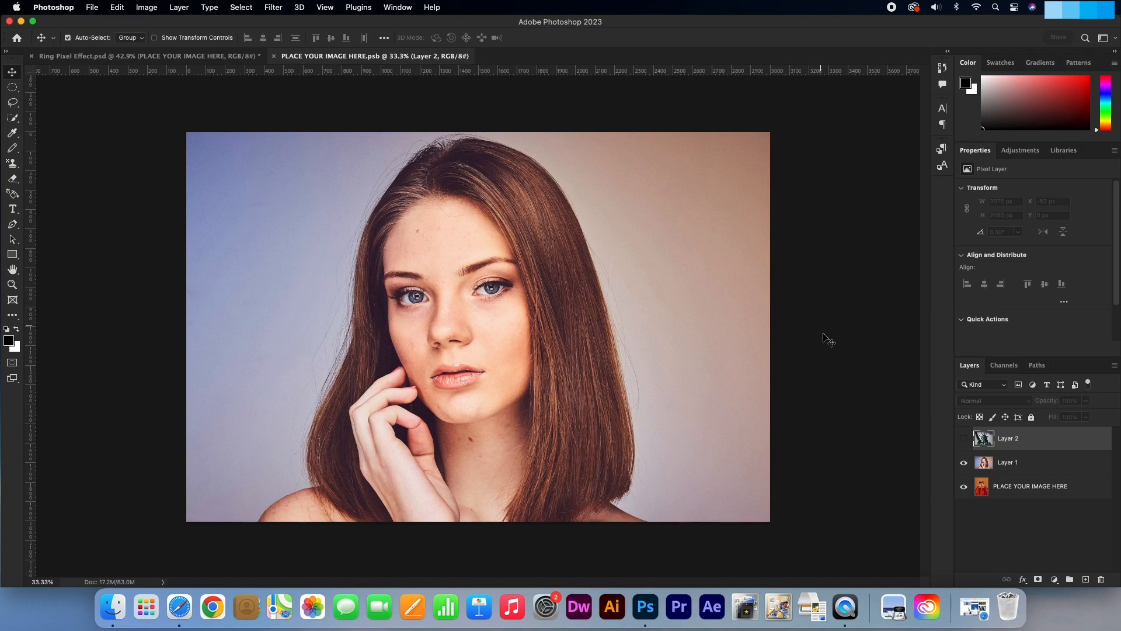
{"action": "left_click", "coordinate": [130, 56]}
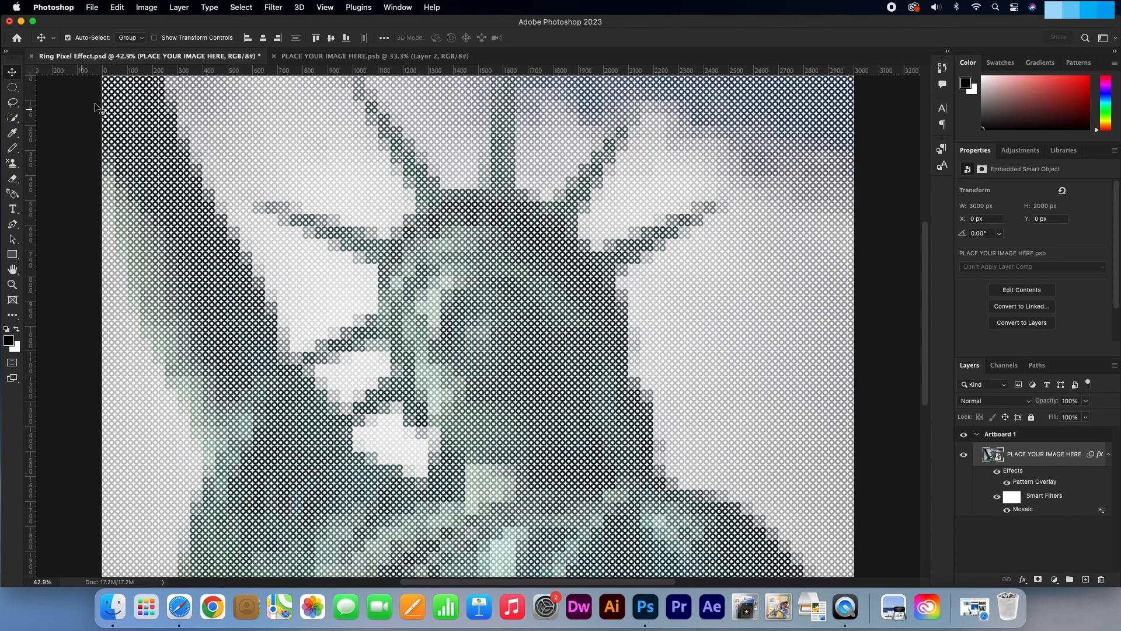
{"action": "left_click", "coordinate": [273, 56]}
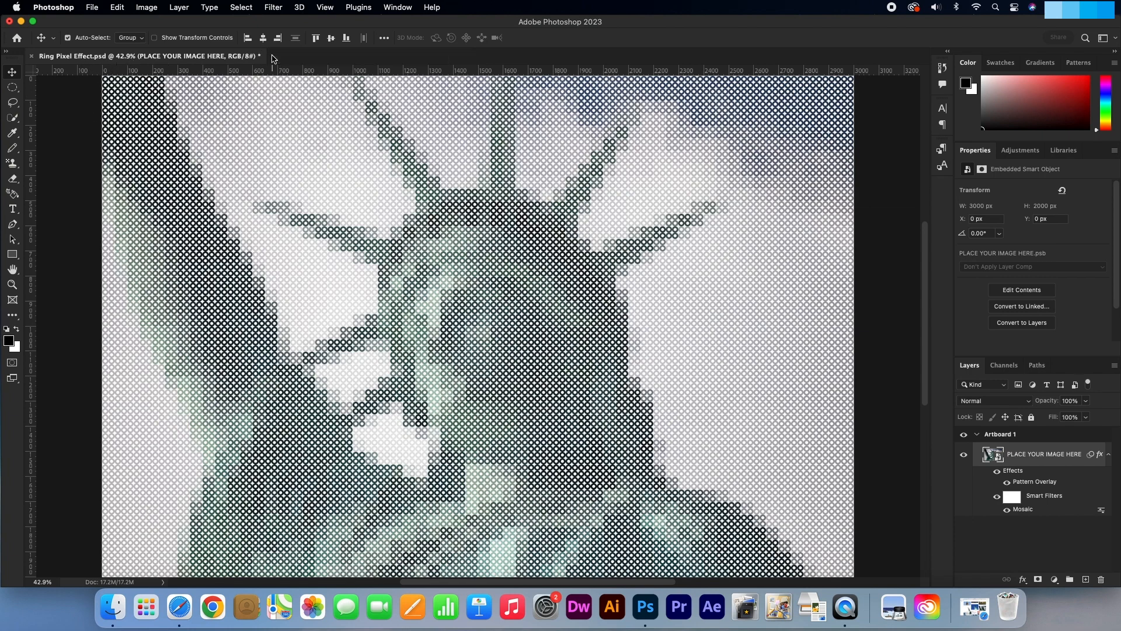